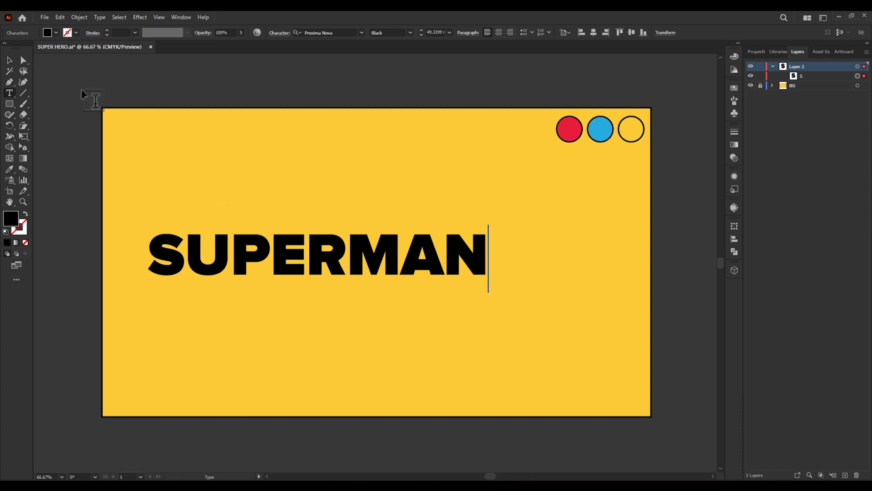
Use Proxima Nova Black for the SUPERMAN text and scale it up proportionally to about 64 pt
{"action": "left_click", "coordinate": [9, 60]}
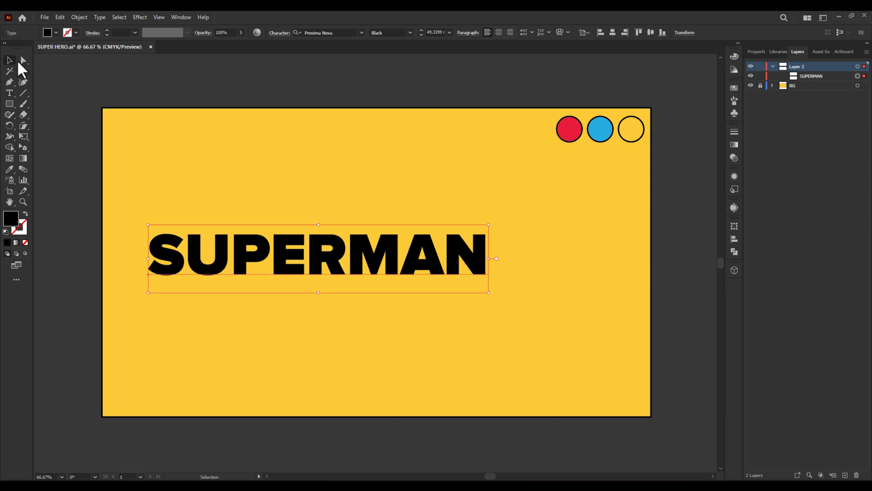
{"action": "left_click", "coordinate": [361, 33]}
{"action": "left_click", "coordinate": [297, 77]}
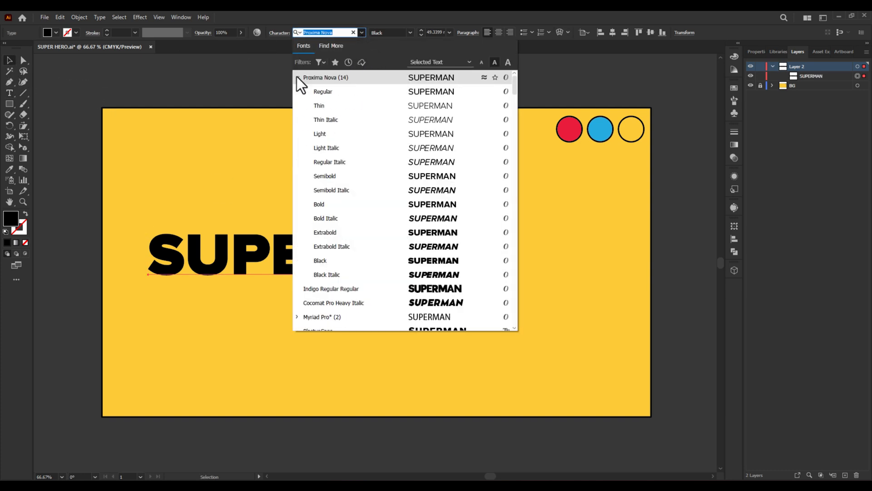
{"action": "left_click", "coordinate": [357, 263]}
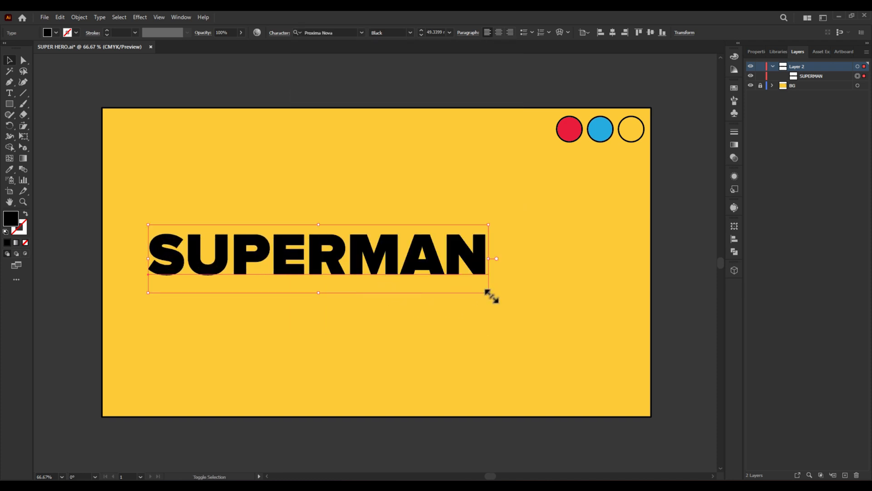
{"action": "left_click_drag", "start_coordinate": [488, 293], "coordinate": [594, 364]}
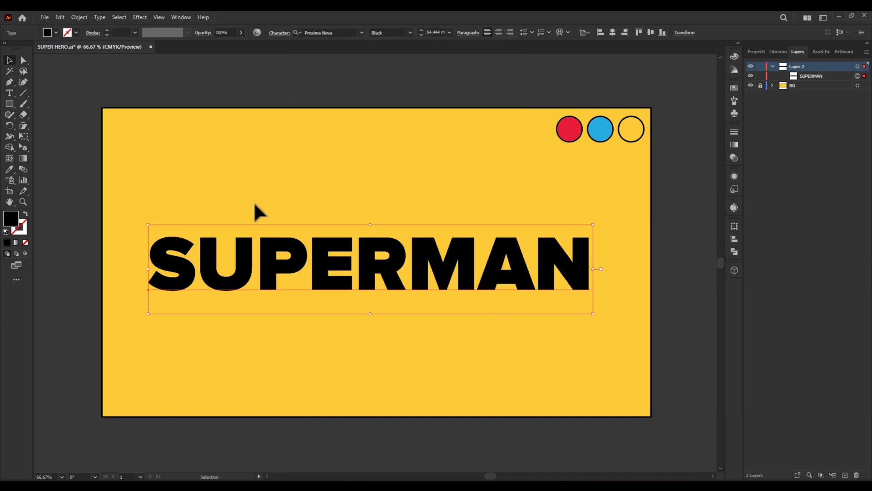
Convert the SUPERMAN text to outlines and perspective-distort it so the S end becomes about 170 pt tall, tapering toward the N
{"action": "key", "text": "ctrl+shift+o"}
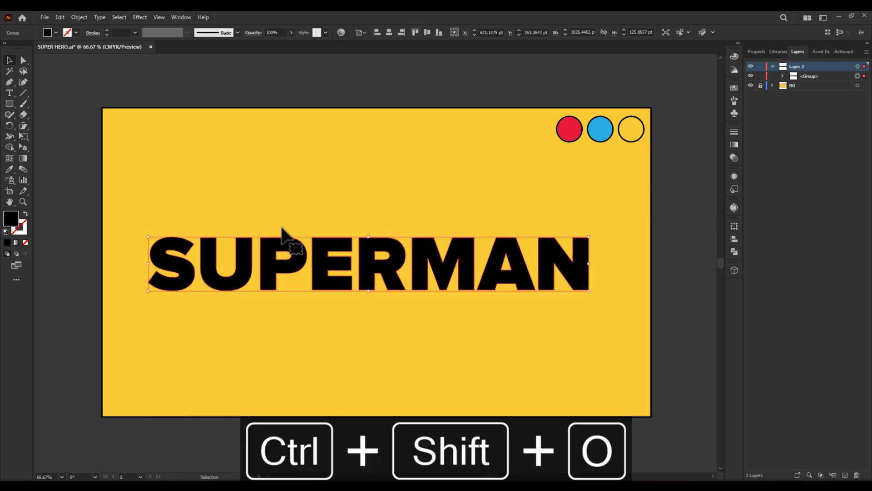
{"action": "left_click", "coordinate": [24, 135]}
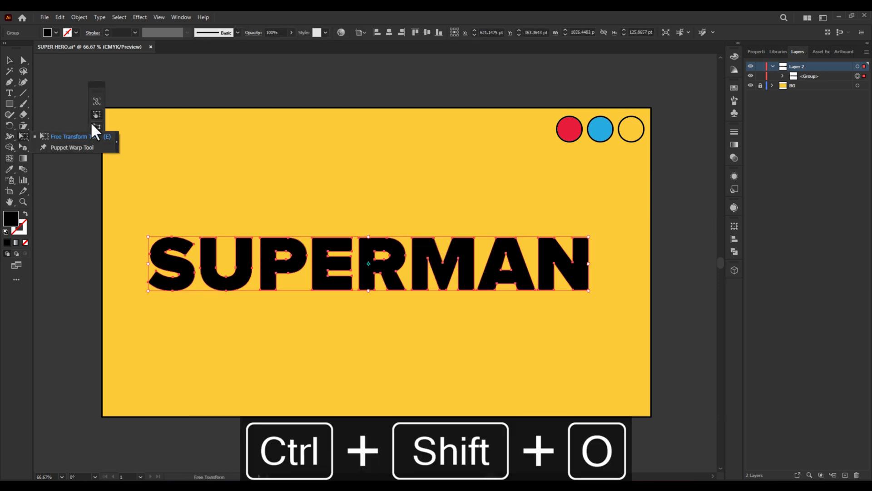
{"action": "left_click_drag", "start_coordinate": [149, 291], "coordinate": [149, 301]}
{"action": "left_click", "coordinate": [7, 62]}
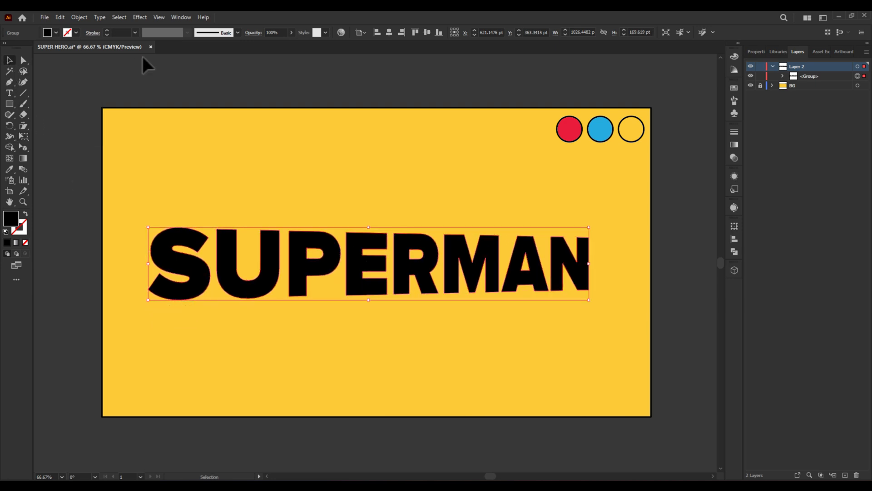
Apply a horizontal Arch warp effect with a 15% bend to the lettering
{"action": "left_click", "coordinate": [139, 17]}
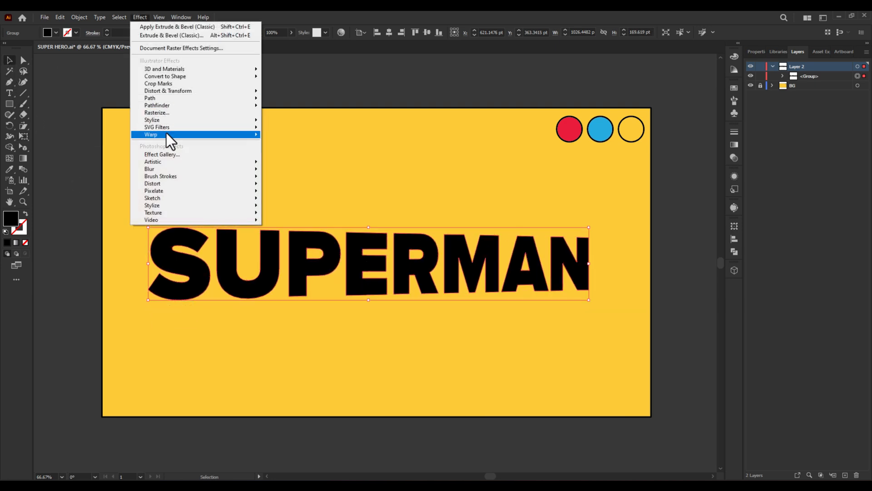
{"action": "mouse_move", "coordinate": [166, 134]}
{"action": "left_click", "coordinate": [288, 166]}
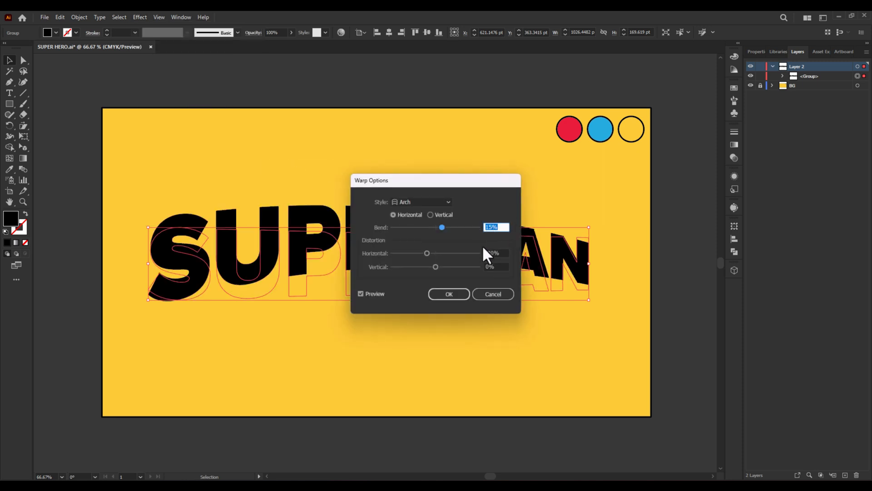
{"action": "left_click", "coordinate": [448, 294]}
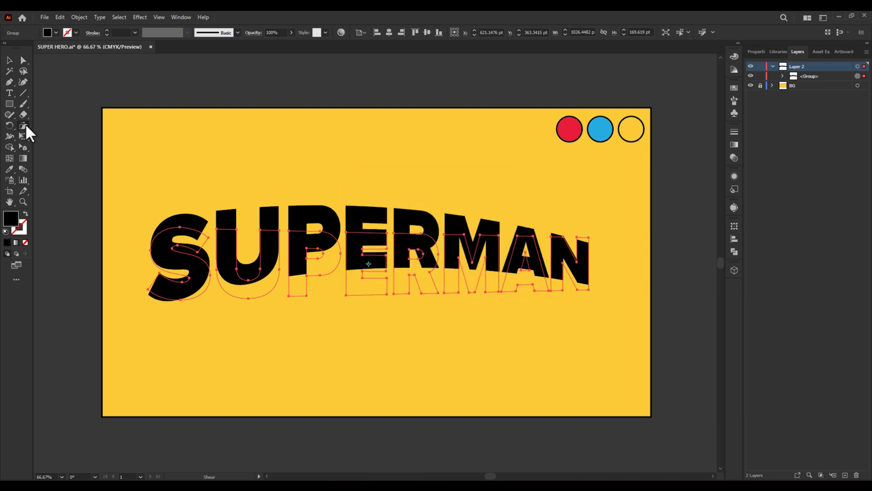
Shear the arched lettering by -8° along the vertical axis
{"action": "left_click_drag", "start_coordinate": [25, 123], "coordinate": [52, 140]}
{"action": "double_click", "coordinate": [22, 124]}
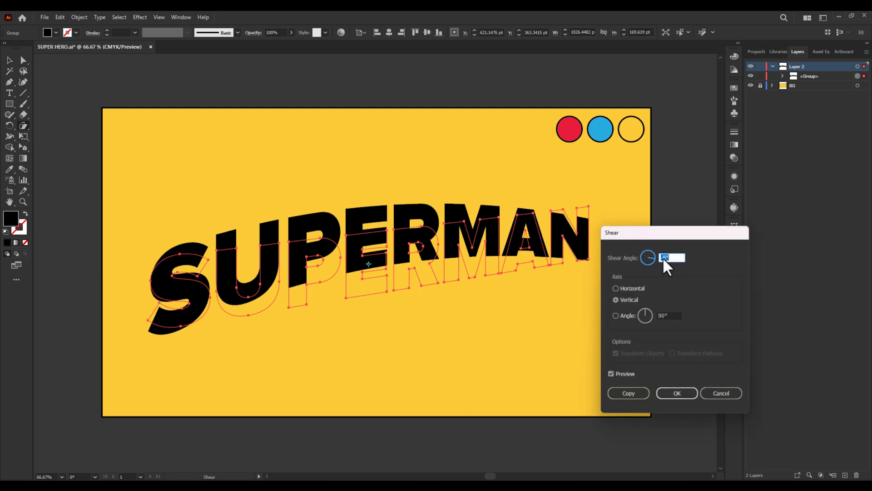
{"action": "left_click", "coordinate": [666, 393]}
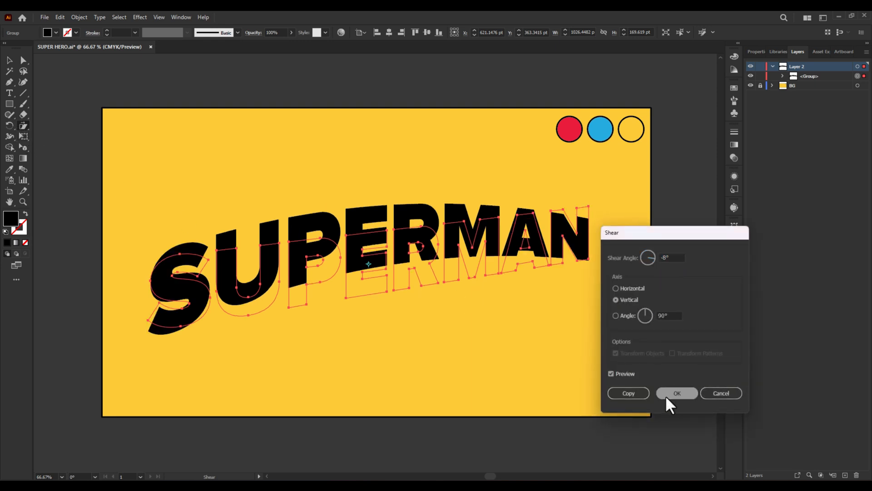
{"action": "left_click", "coordinate": [9, 61]}
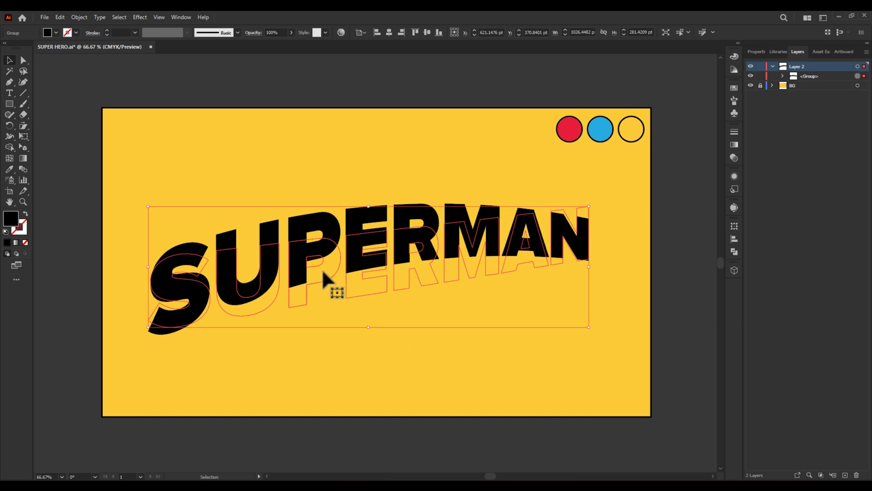
Change the lettering's fill colour to a medium grey
{"action": "double_click", "coordinate": [13, 220]}
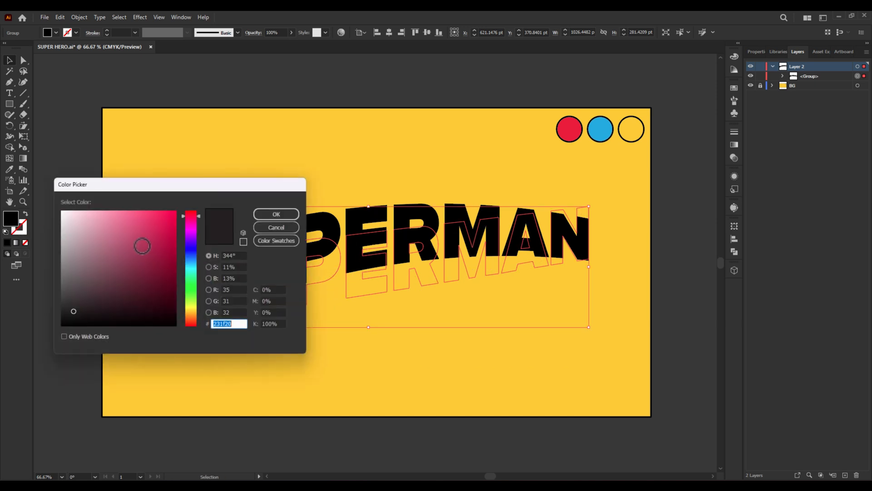
{"action": "left_click_drag", "start_coordinate": [75, 262], "coordinate": [62, 253]}
{"action": "left_click", "coordinate": [290, 215]}
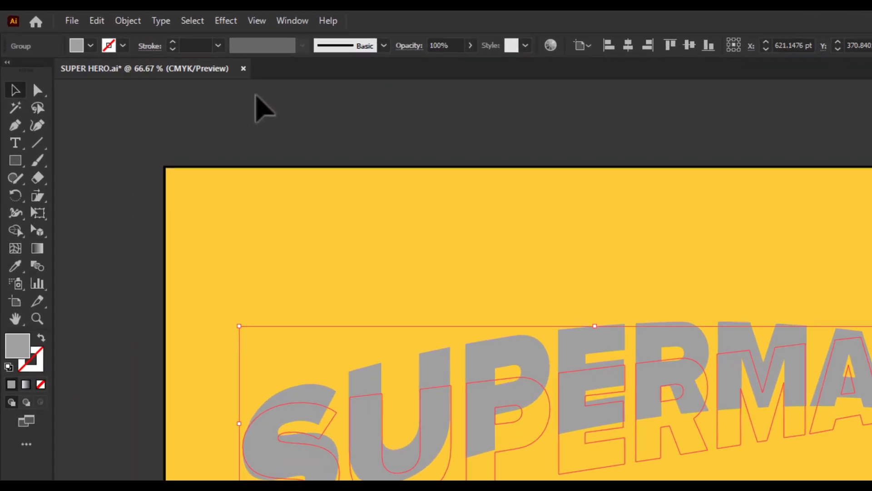
Apply the classic 3D Extrude & Bevel effect to the lettering in Off-Axis Front position, with 45° perspective and 250 pt extrude depth
{"action": "left_click", "coordinate": [227, 22]}
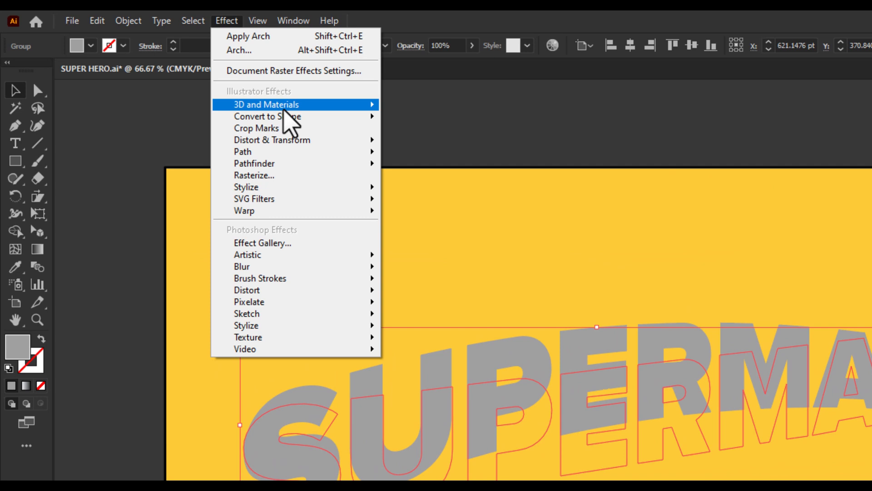
{"action": "mouse_move", "coordinate": [283, 108]}
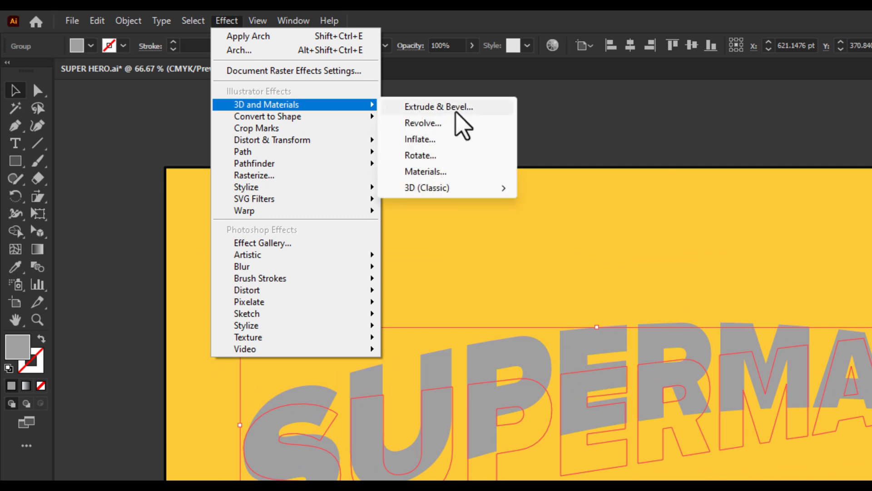
{"action": "mouse_move", "coordinate": [477, 188]}
{"action": "left_click", "coordinate": [625, 188]}
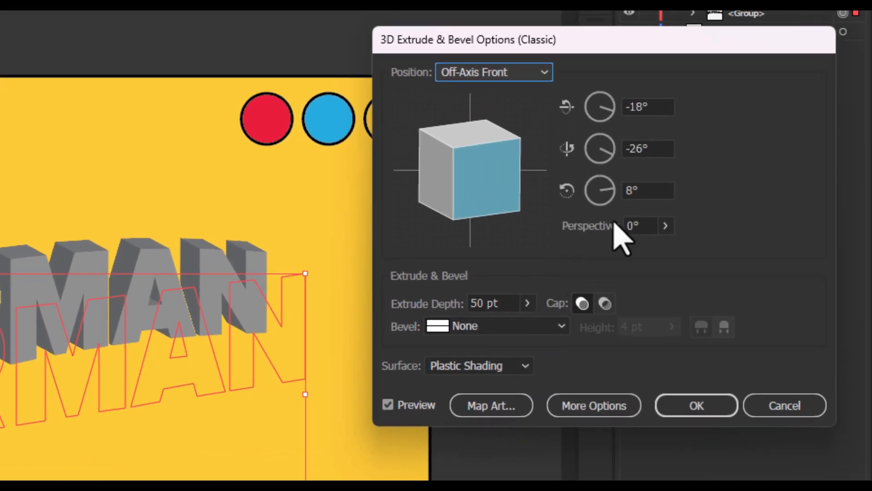
{"action": "left_click", "coordinate": [648, 226]}
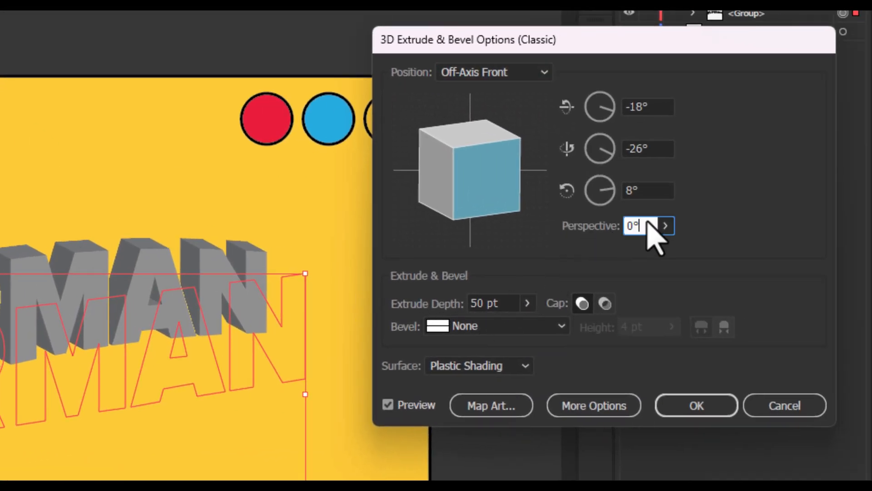
{"action": "left_click_drag", "start_coordinate": [647, 228], "coordinate": [609, 234]}
{"action": "type", "text": "45"}
{"action": "left_click", "coordinate": [498, 304]}
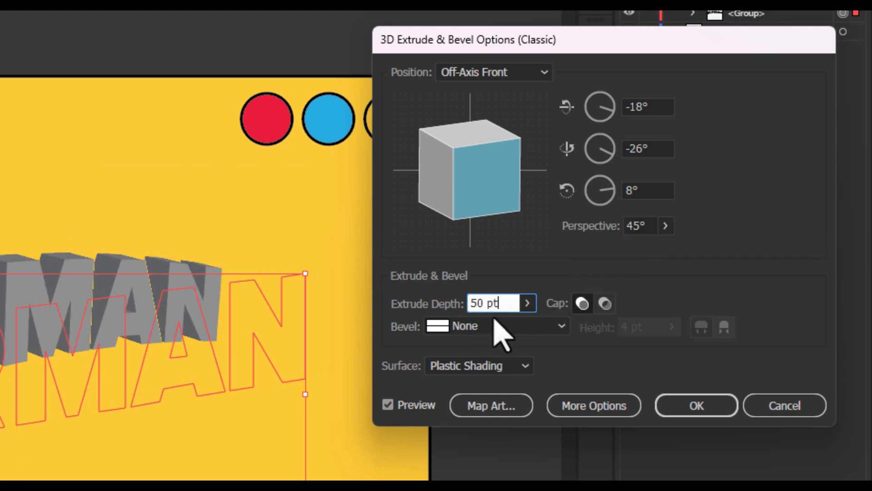
{"action": "triple_click", "coordinate": [496, 304]}
{"action": "type", "text": "250"}
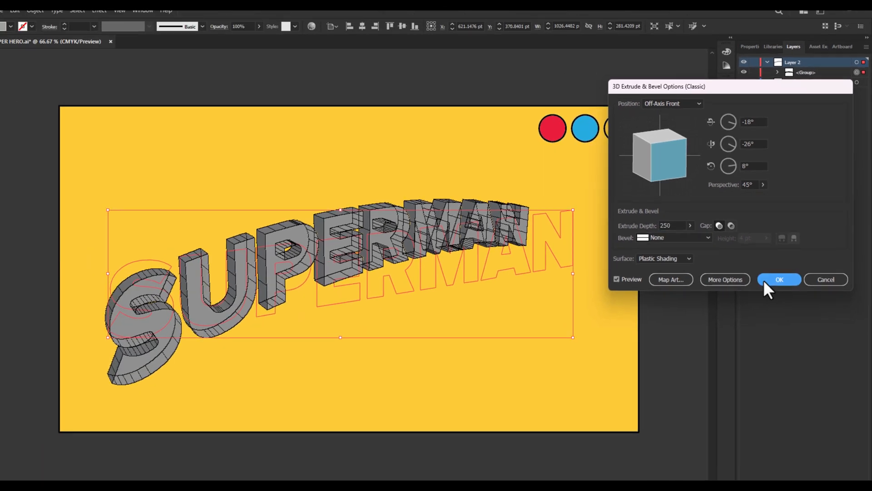
{"action": "left_click", "coordinate": [697, 405]}
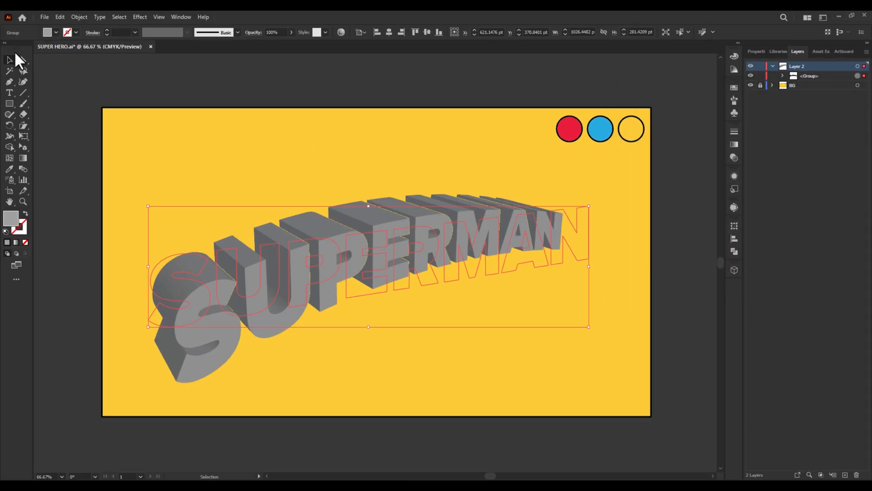
Move the extruded lettering slightly up and right on the artboard, and expand its appearance into editable shapes
{"action": "left_click_drag", "start_coordinate": [311, 263], "coordinate": [322, 250]}
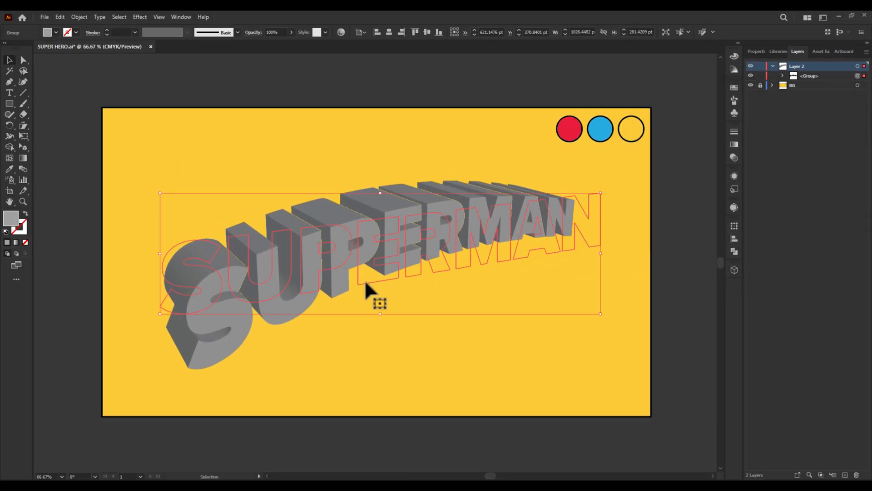
{"action": "left_click", "coordinate": [79, 15]}
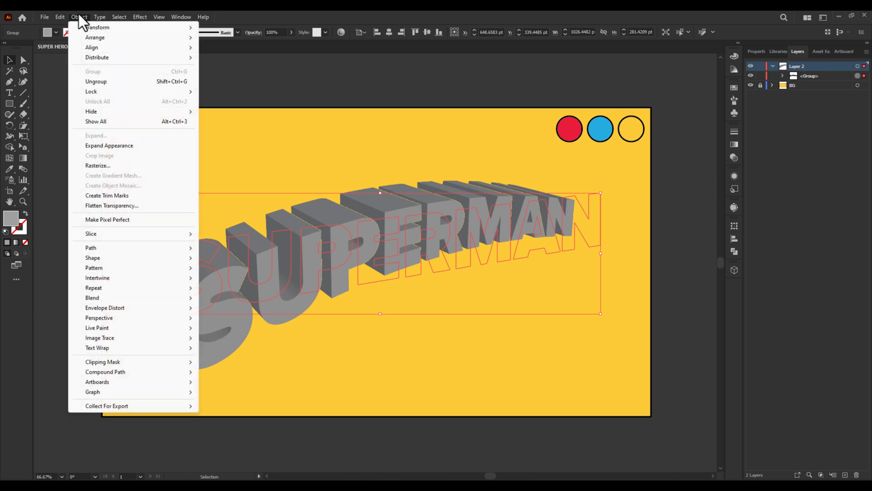
{"action": "left_click", "coordinate": [121, 145]}
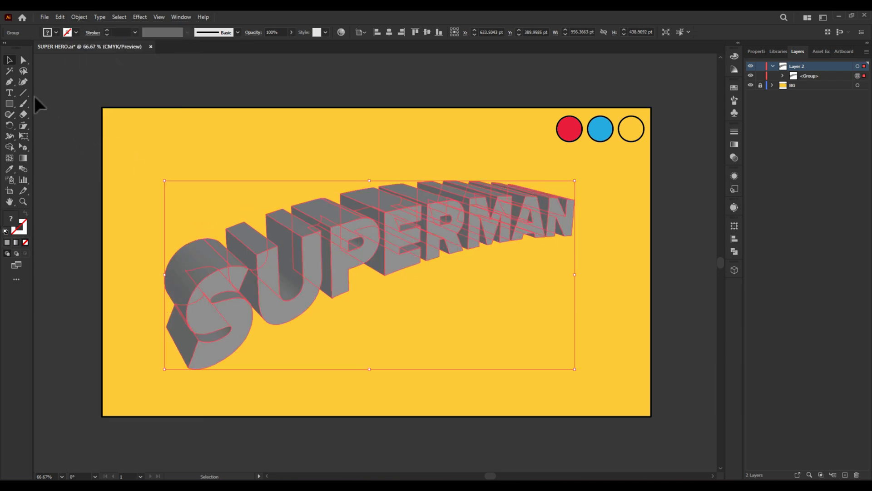
Select all front faces of the letters with the Magic Wand, using a fill colour tolerance of 0
{"action": "left_click", "coordinate": [9, 70]}
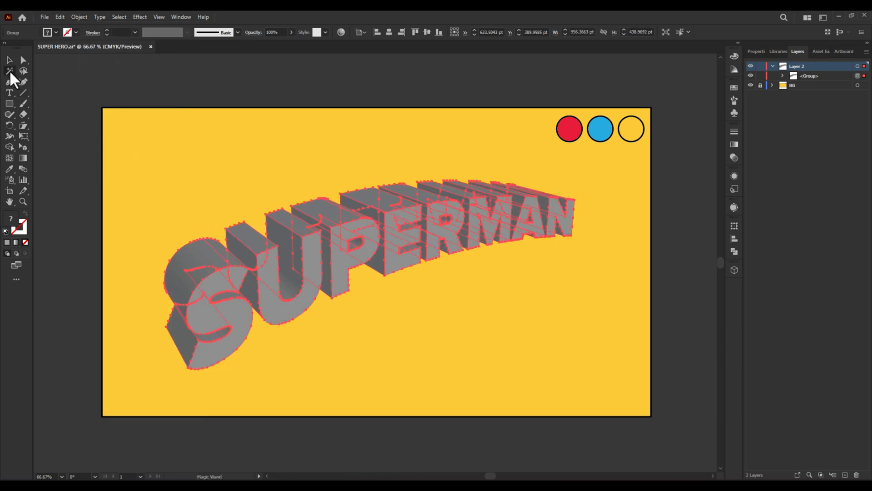
{"action": "double_click", "coordinate": [9, 70]}
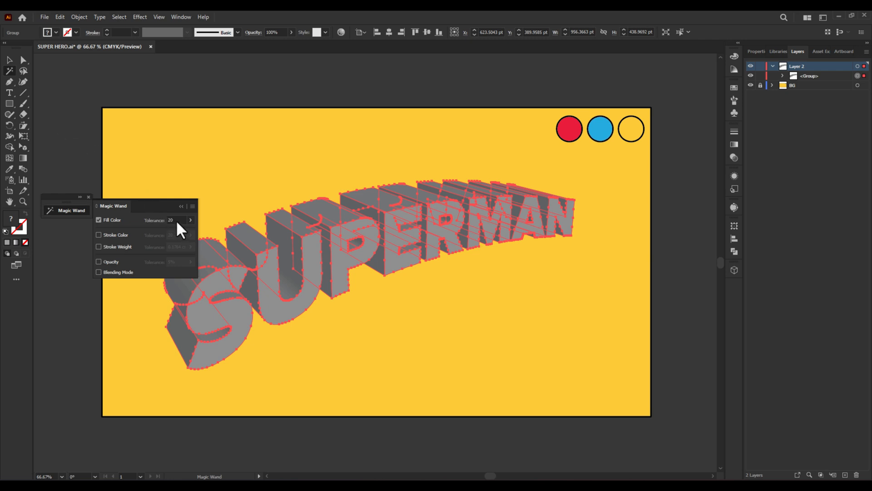
{"action": "left_click", "coordinate": [231, 311]}
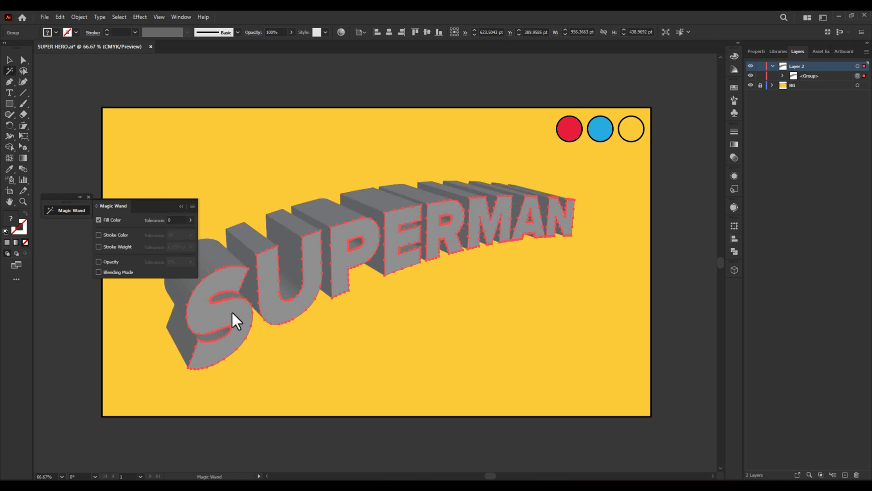
Copy the red circle's fill and black outline onto the selected front faces, and give their stroke rounded corners
{"action": "key", "text": "i"}
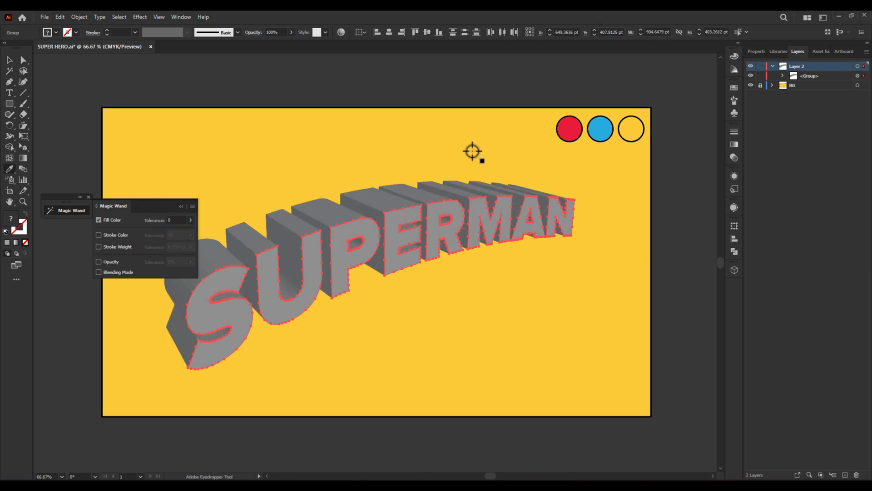
{"action": "left_click", "coordinate": [568, 129]}
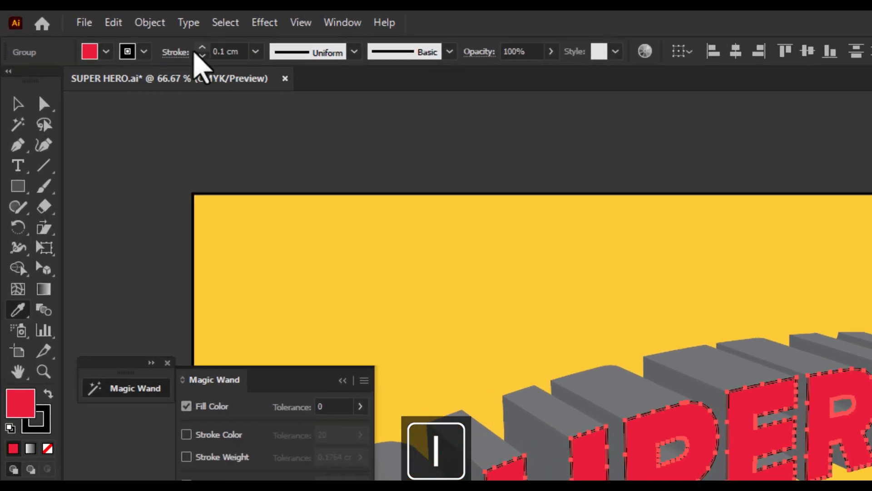
{"action": "left_click", "coordinate": [93, 32]}
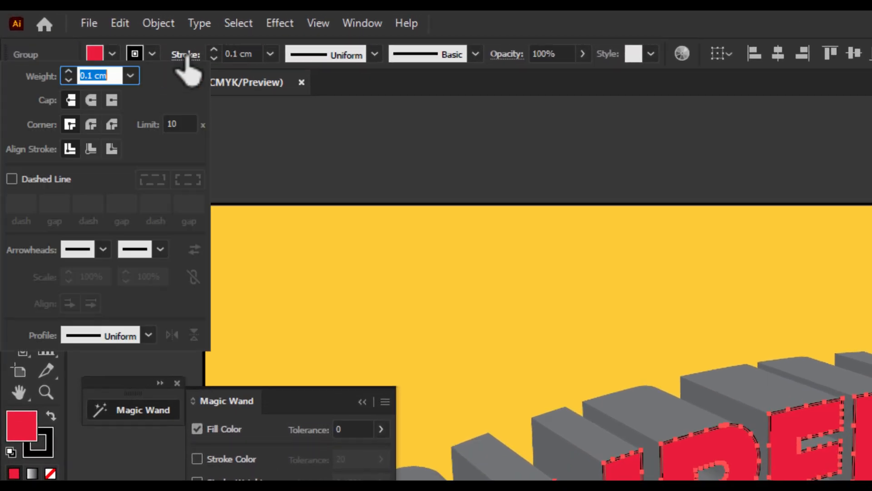
{"action": "left_click", "coordinate": [90, 124]}
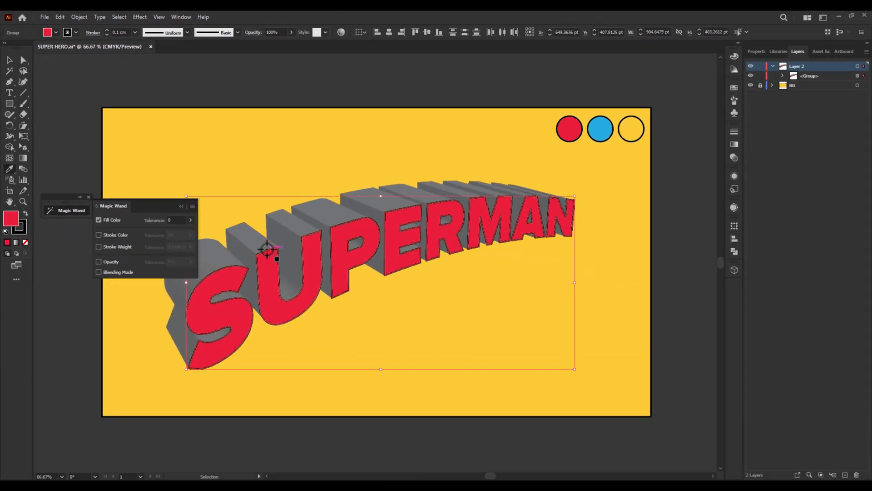
Cut the red front faces, paste them back in place above the extrusion, and group them
{"action": "key", "text": "ctrl+x"}
{"action": "key", "text": "ctrl+shift+v"}
{"action": "key", "text": "ctrl+g"}
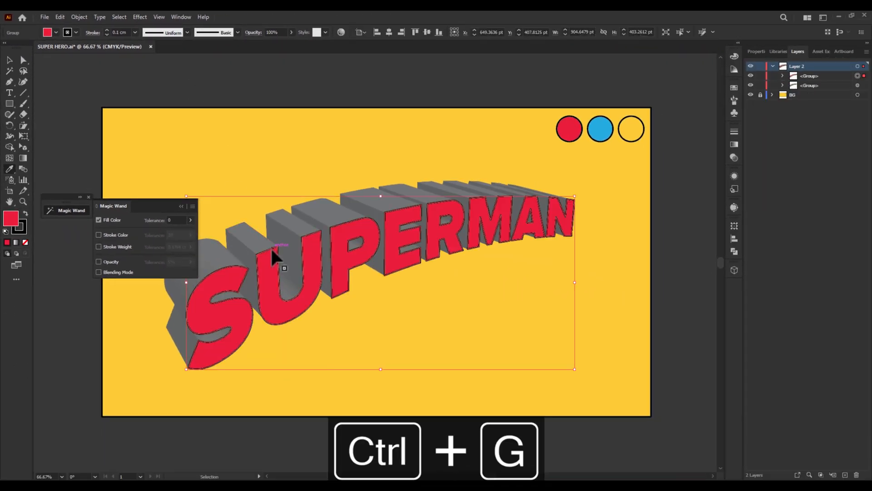
Select the grey extruded sides group and fill it with black, hex 000000
{"action": "left_click", "coordinate": [9, 59]}
{"action": "left_click", "coordinate": [253, 231]}
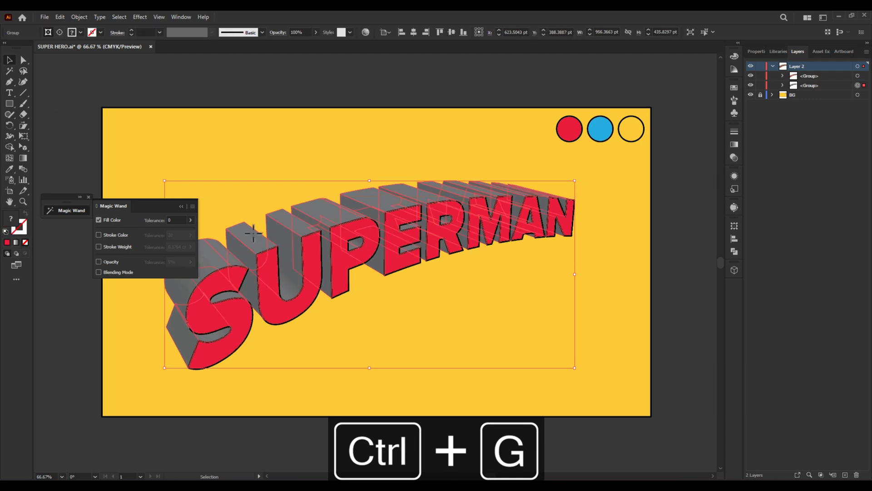
{"action": "double_click", "coordinate": [18, 226]}
{"action": "left_click_drag", "start_coordinate": [87, 308], "coordinate": [60, 336]}
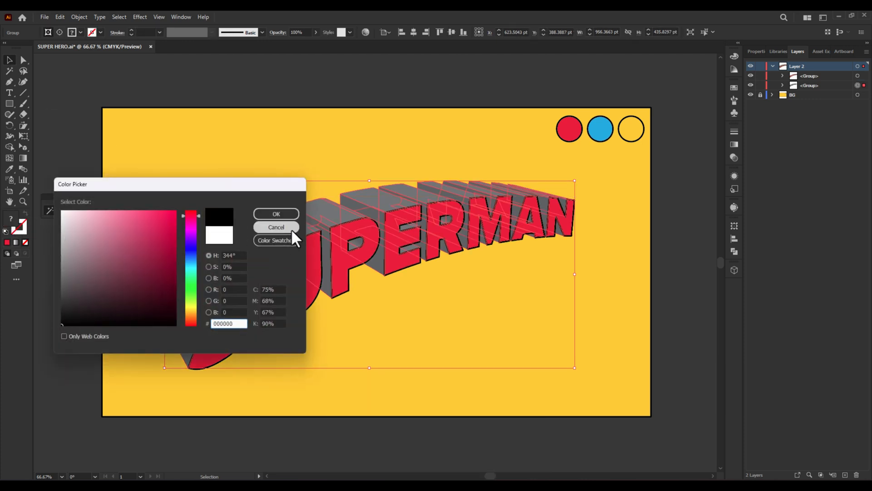
{"action": "left_click", "coordinate": [282, 213]}
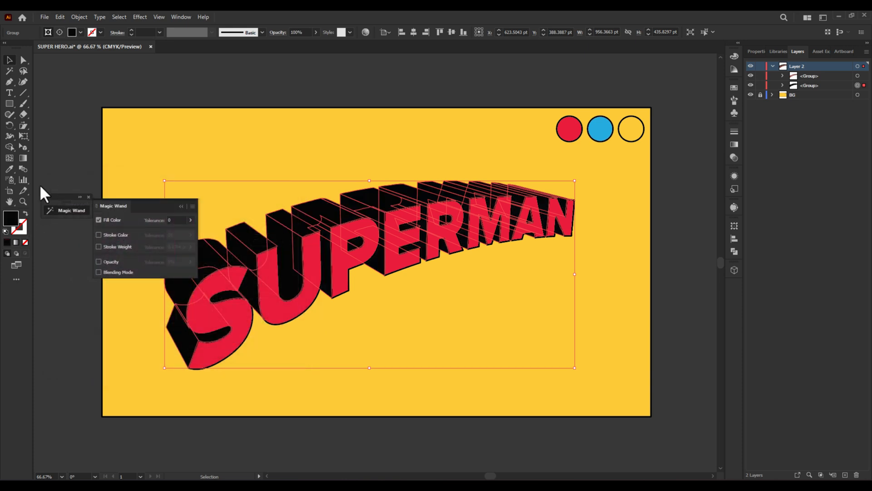
Give the extruded sides a black 0.1 cm stroke, deselect them, and collapse the Magic Wand options
{"action": "left_click", "coordinate": [131, 30]}
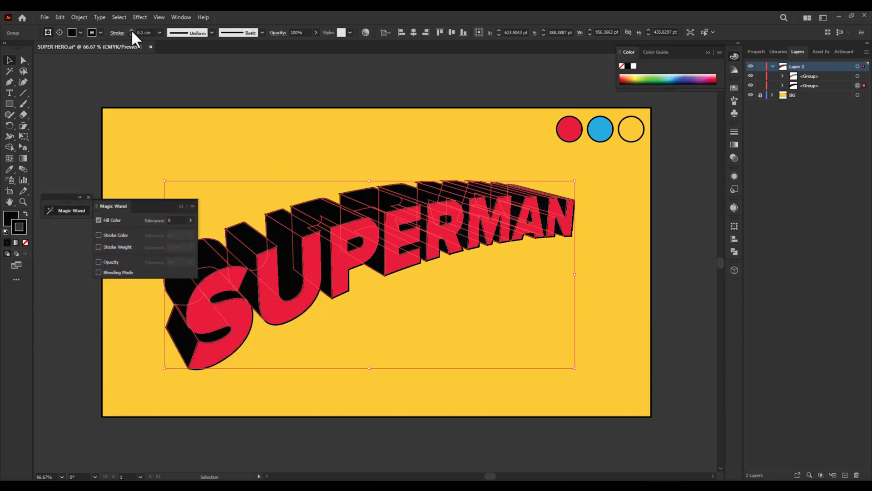
{"action": "double_click", "coordinate": [13, 220]}
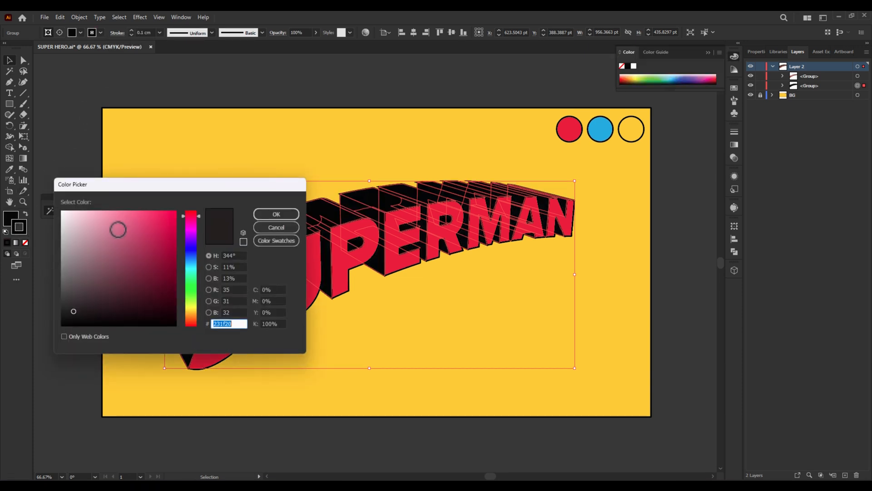
{"action": "left_click", "coordinate": [285, 211]}
{"action": "left_click", "coordinate": [359, 99]}
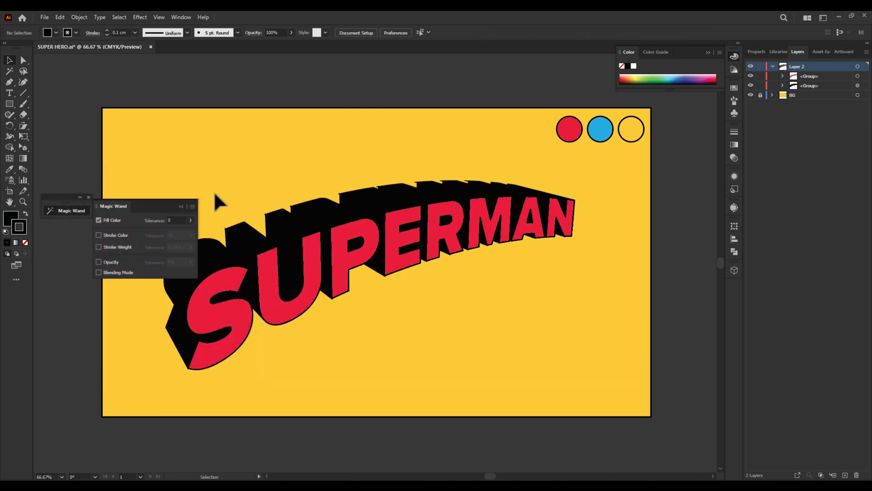
{"action": "left_click", "coordinate": [181, 207]}
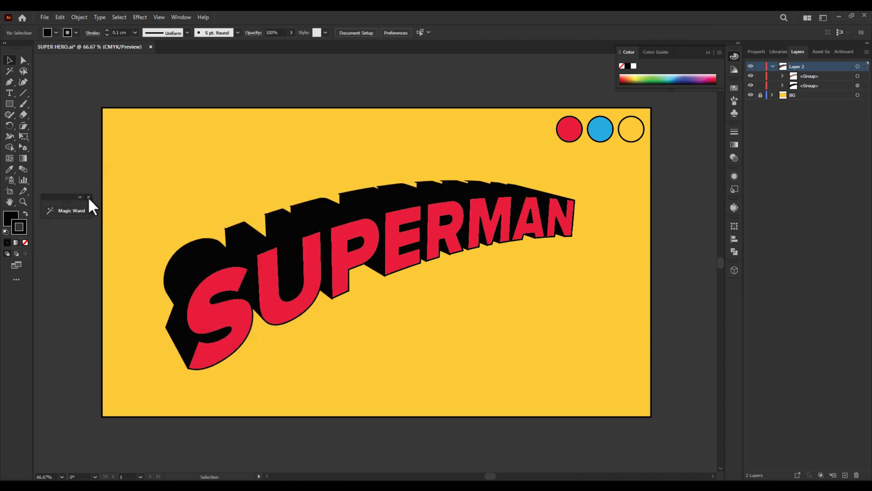
Ungroup the black extrusion twice so each side face is a separate clip group, and deselect
{"action": "left_click", "coordinate": [185, 246]}
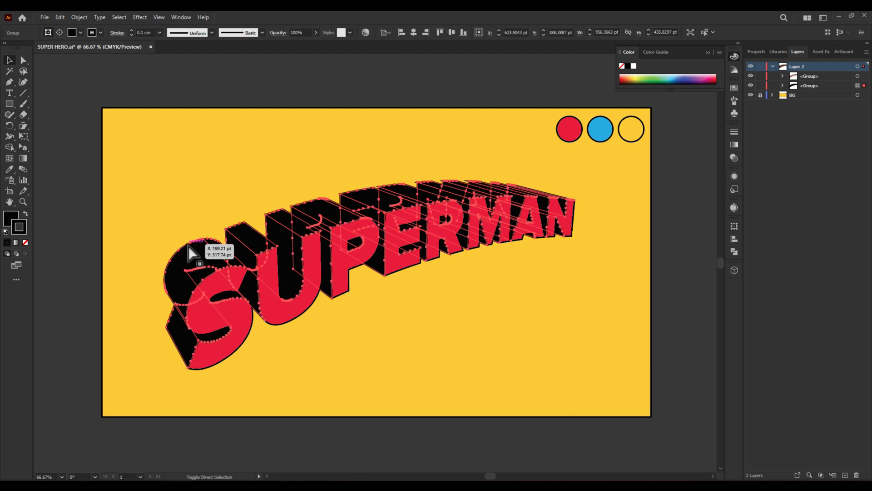
{"action": "key", "text": "ctrl+shift+g"}
{"action": "key", "text": "ctrl+shift+g"}
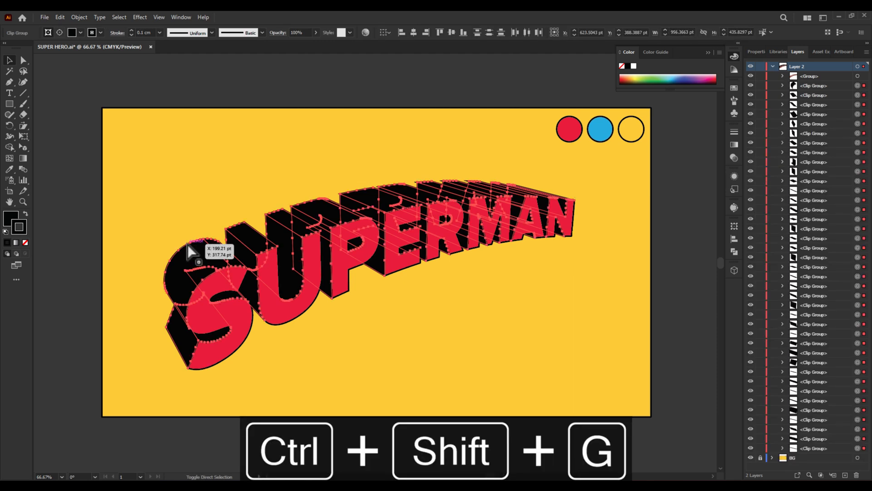
{"action": "left_click", "coordinate": [204, 165]}
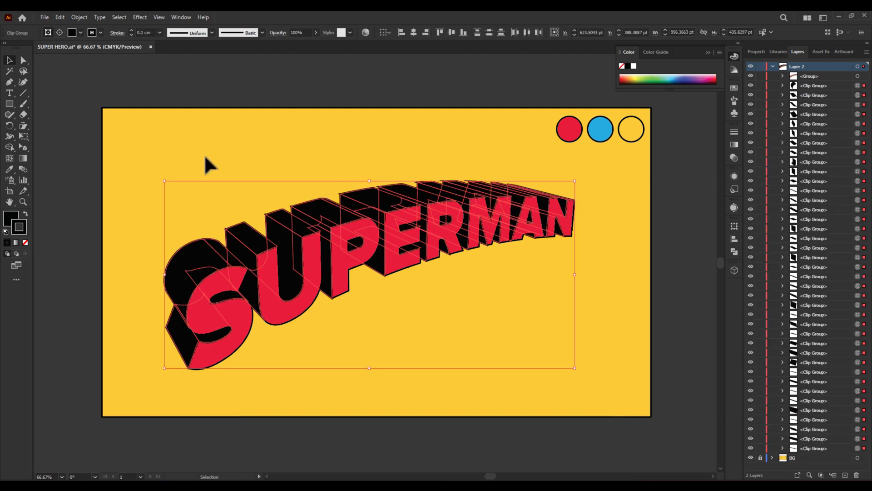
Select the top extrusion faces of the letters S, U, P and E together
{"action": "left_click", "coordinate": [208, 261]}
{"action": "scroll", "coordinate": [227, 258], "scroll_direction": "up", "scroll_amount": 2}
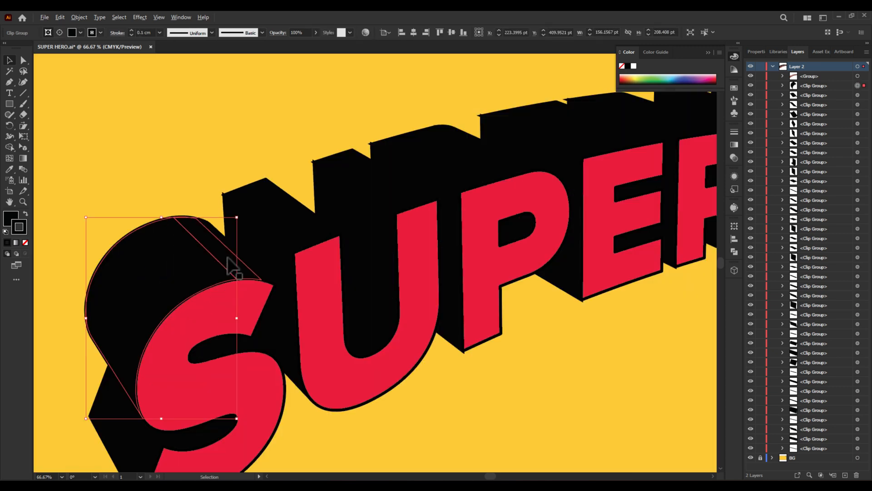
{"action": "left_click", "coordinate": [231, 264], "text": "shift"}
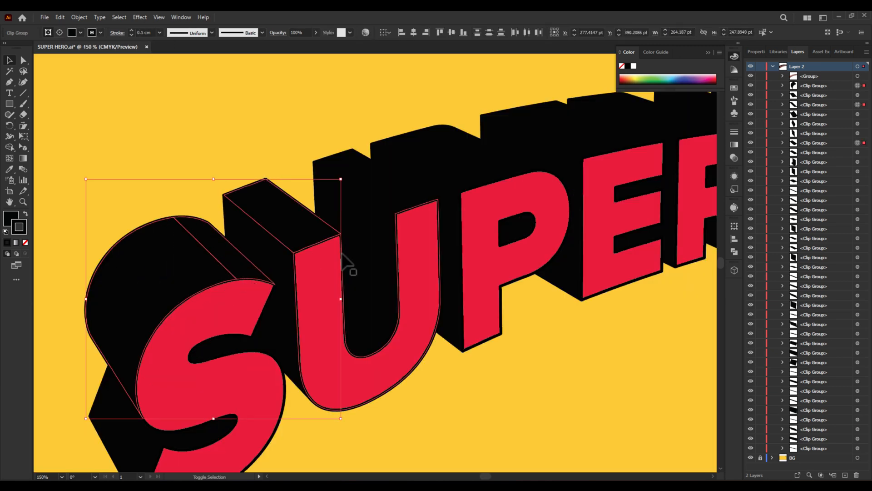
{"action": "left_click", "coordinate": [394, 198], "text": "shift"}
{"action": "left_click", "coordinate": [482, 172], "text": "shift"}
{"action": "left_click", "coordinate": [565, 141], "text": "shift"}
Add the top extrusion faces of the letters R, M, A and N to the selection
{"action": "left_click_drag", "start_coordinate": [551, 175], "coordinate": [368, 255]}
{"action": "left_click", "coordinate": [496, 202], "text": "shift"}
{"action": "left_click", "coordinate": [576, 198], "text": "shift"}
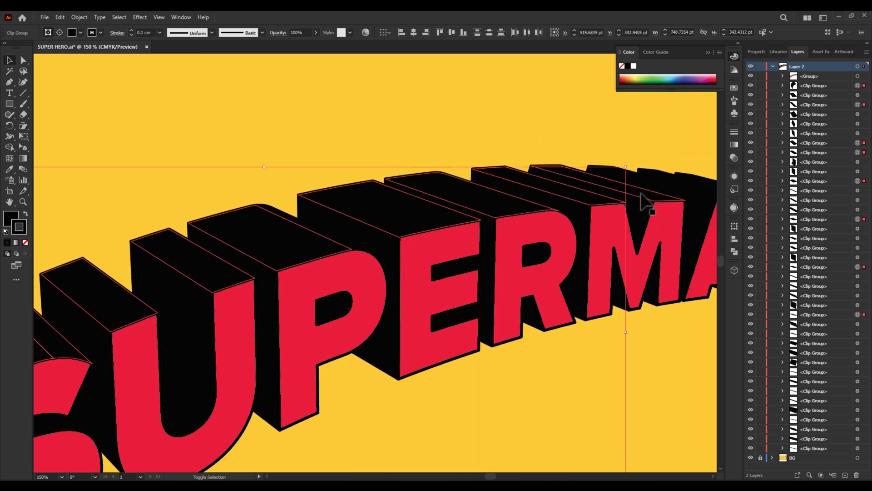
{"action": "left_click", "coordinate": [641, 194], "text": "shift"}
{"action": "left_click_drag", "start_coordinate": [658, 199], "coordinate": [528, 215]}
{"action": "left_click", "coordinate": [586, 214], "text": "shift"}
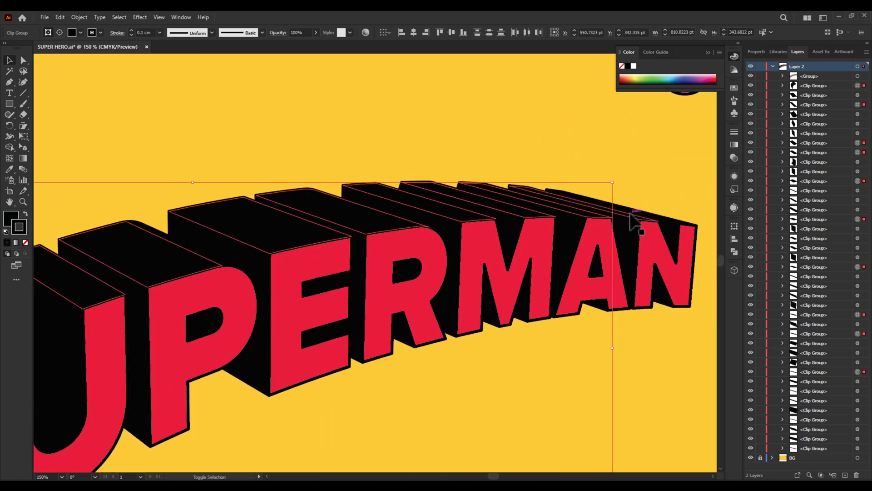
{"action": "left_click", "coordinate": [631, 215], "text": "shift"}
{"action": "left_click", "coordinate": [675, 221], "text": "shift"}
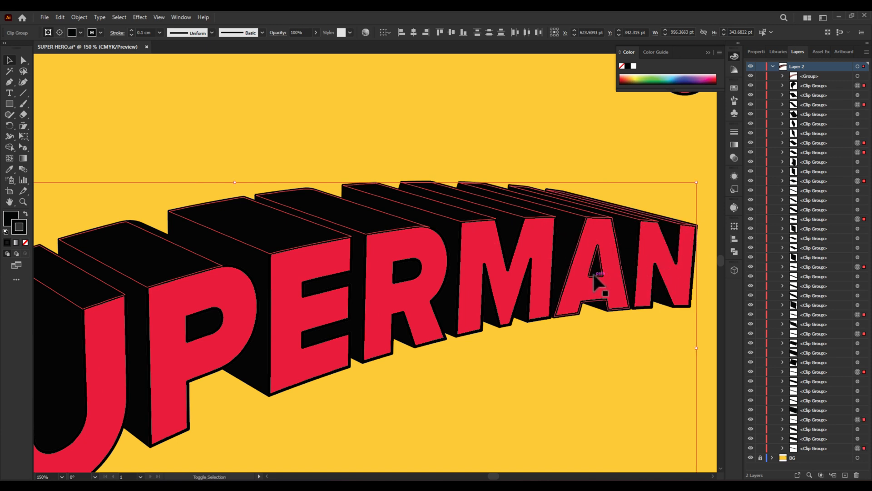
Add the upward-facing inner faces inside the openings of R, E and P to the selection
{"action": "left_click", "coordinate": [404, 275], "text": "shift"}
{"action": "left_click", "coordinate": [314, 300], "text": "shift"}
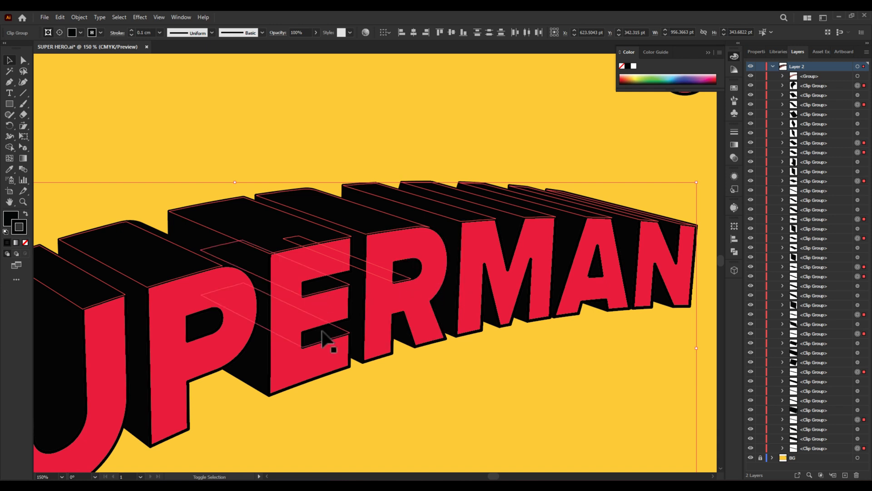
{"action": "left_click", "coordinate": [196, 330], "text": "shift"}
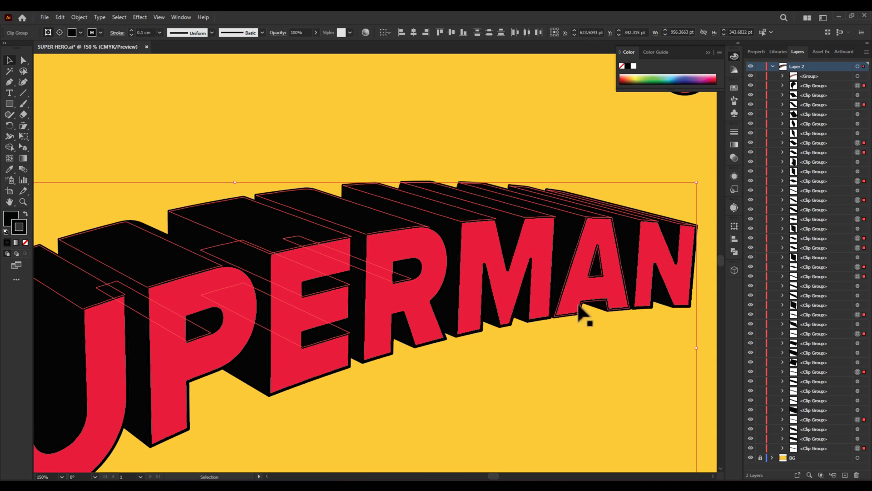
Copy the blue circle's fill and black outline onto the selected top faces with the Eyedropper
{"action": "scroll", "coordinate": [564, 300], "scroll_direction": "down", "scroll_amount": 1}
{"action": "left_click_drag", "start_coordinate": [380, 334], "coordinate": [414, 303]}
{"action": "key", "text": "i"}
{"action": "left_click_drag", "start_coordinate": [579, 181], "coordinate": [570, 174]}
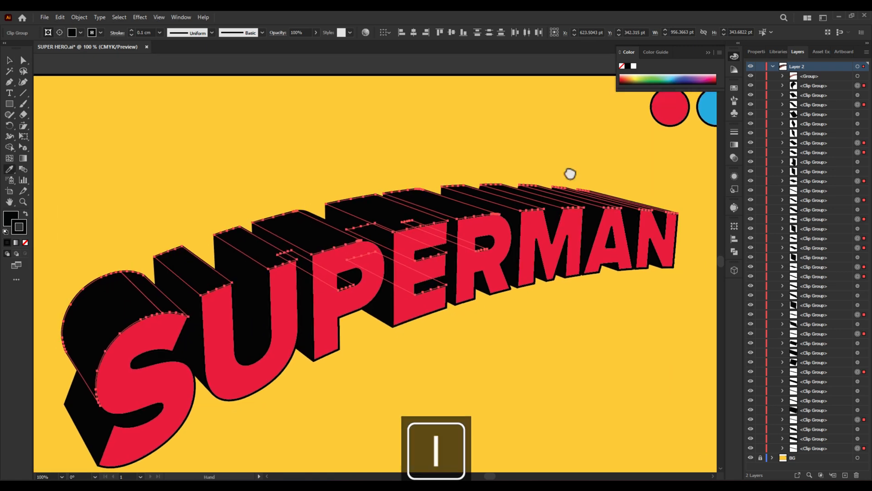
{"action": "scroll", "coordinate": [570, 174], "scroll_direction": "down", "scroll_amount": 1}
{"action": "left_click", "coordinate": [629, 150]}
{"action": "scroll", "coordinate": [408, 238], "scroll_direction": "up", "scroll_amount": 1}
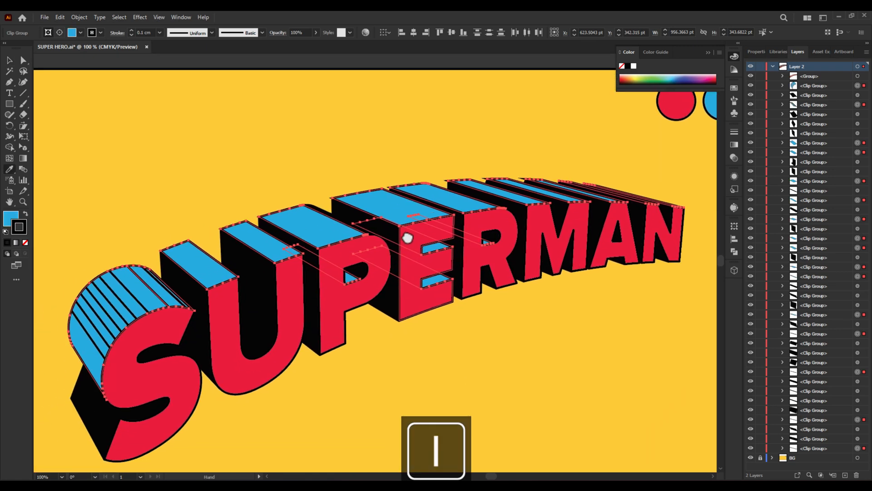
Copy the blue top face's look onto the inner face in the S's lower curve, and deselect
{"action": "left_click_drag", "start_coordinate": [408, 237], "coordinate": [389, 234]}
{"action": "left_click", "coordinate": [112, 411], "text": "ctrl"}
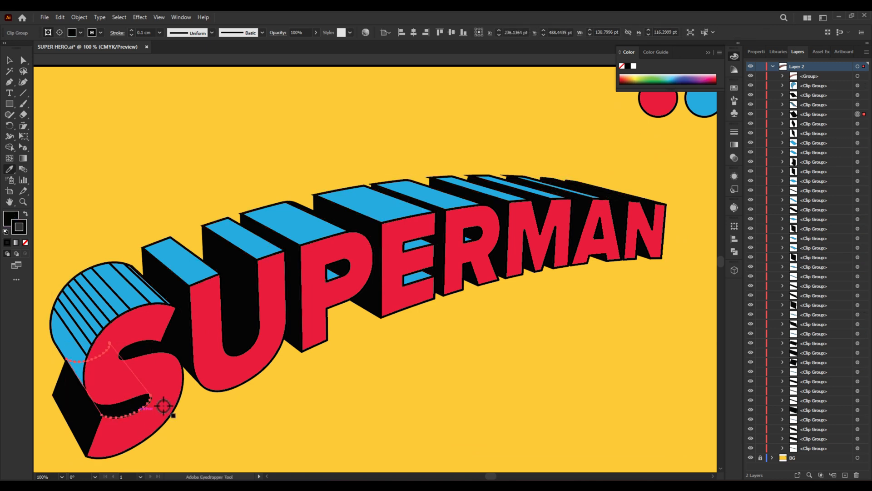
{"action": "left_click", "coordinate": [120, 292]}
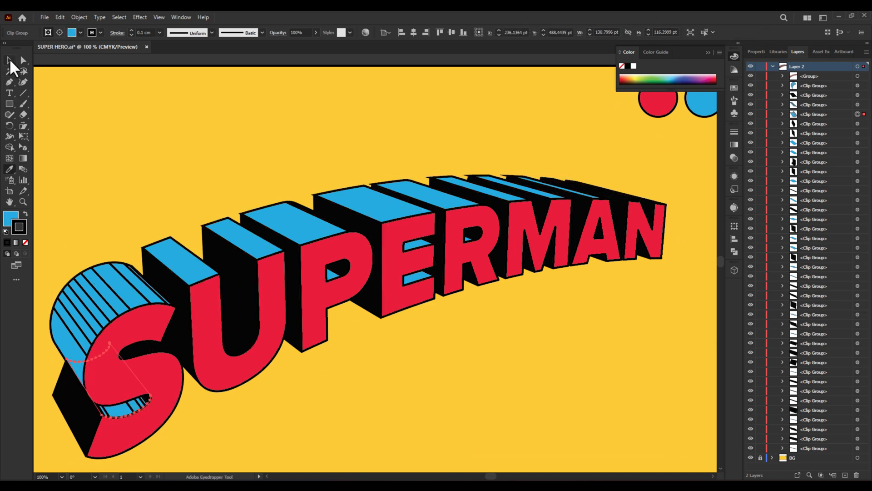
{"action": "left_click", "coordinate": [10, 62]}
{"action": "left_click_drag", "start_coordinate": [173, 166], "coordinate": [233, 159]}
{"action": "left_click", "coordinate": [380, 373]}
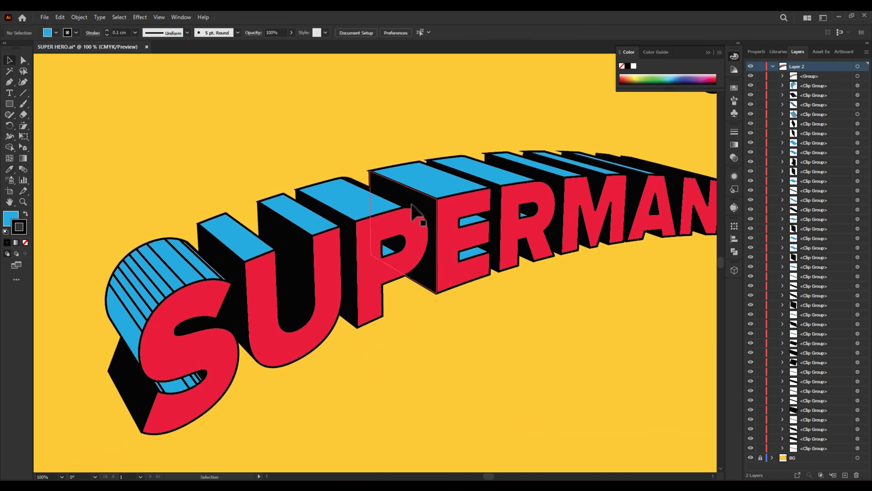
Copy the P's blue top-face look onto the narrow black face beside it, and deselect
{"action": "left_click", "coordinate": [389, 210]}
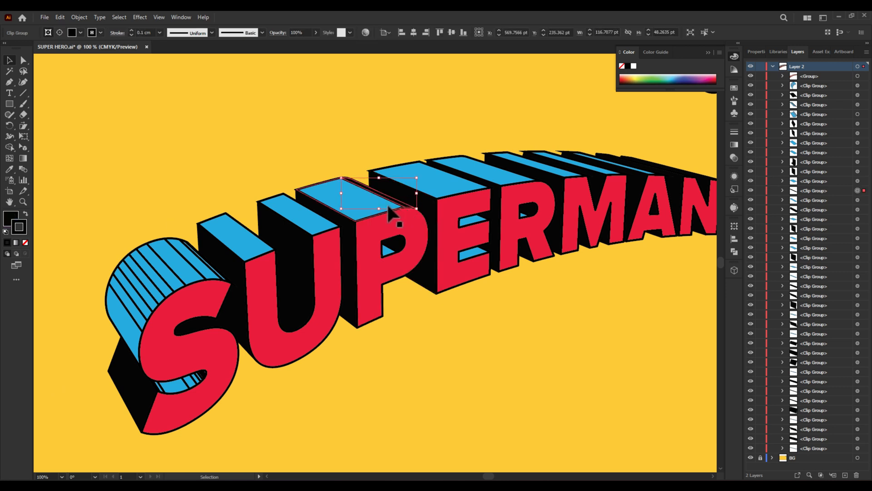
{"action": "key", "text": "i"}
{"action": "left_click", "coordinate": [358, 202]}
{"action": "left_click", "coordinate": [10, 61]}
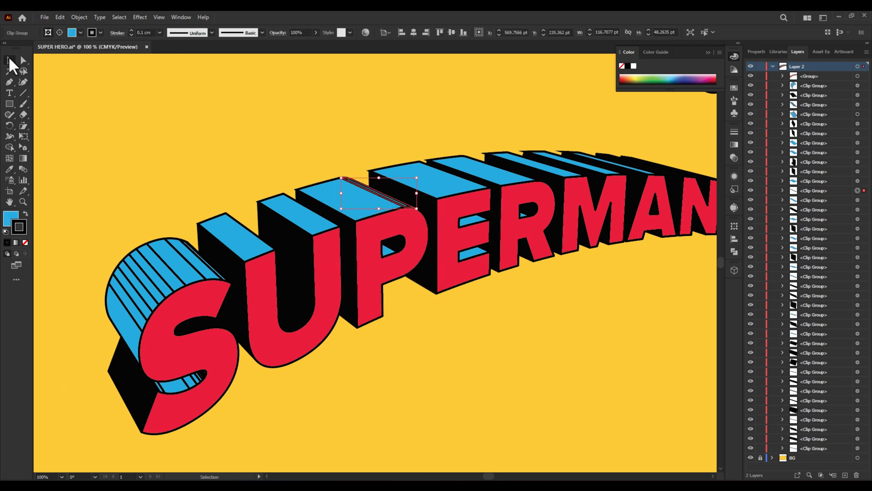
{"action": "left_click", "coordinate": [536, 308]}
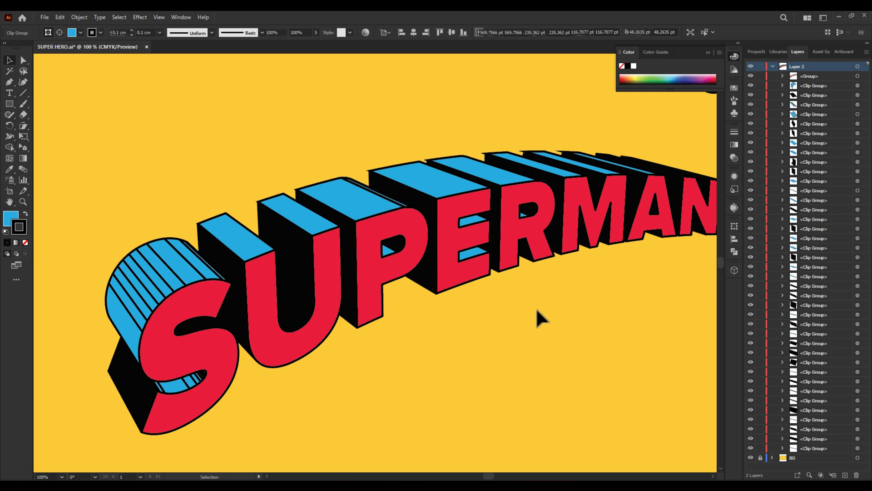
Apply Pathfinder Divide to the S's curved top face, and again to the narrow face beside it
{"action": "left_click_drag", "start_coordinate": [536, 309], "coordinate": [489, 302]}
{"action": "left_click", "coordinate": [124, 295]}
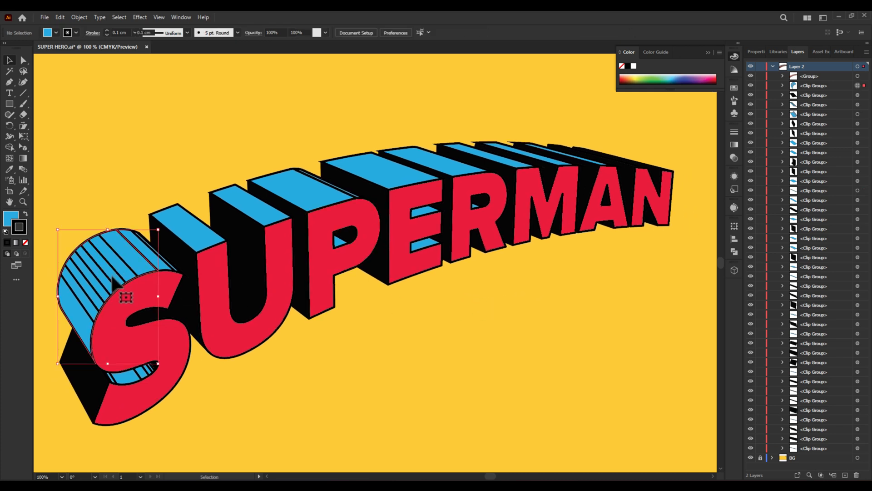
{"action": "key", "text": "ctrl+="}
{"action": "left_click_drag", "start_coordinate": [331, 389], "coordinate": [366, 375]}
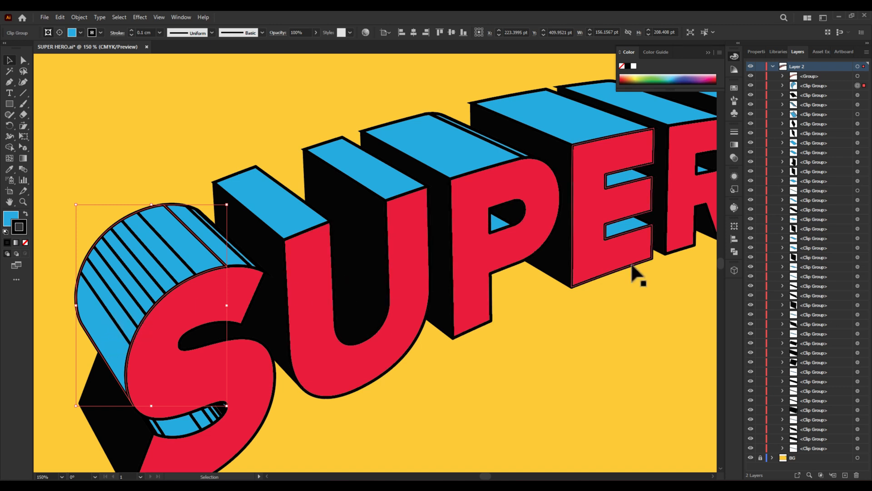
{"action": "left_click", "coordinate": [731, 252]}
{"action": "left_click", "coordinate": [629, 270]}
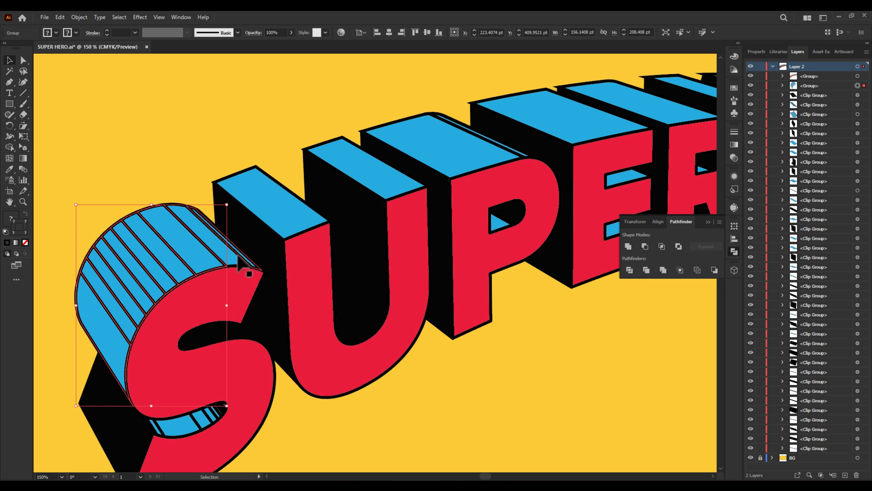
{"action": "left_click", "coordinate": [238, 255]}
{"action": "left_click", "coordinate": [630, 270]}
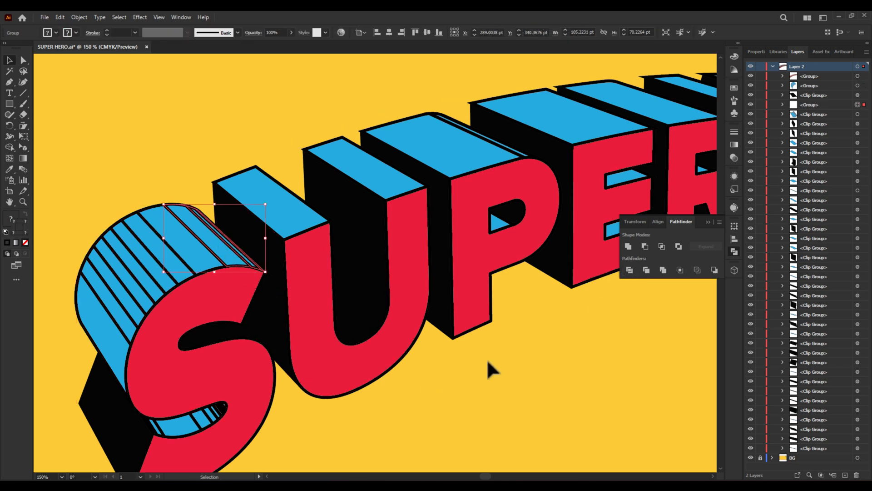
Isolate the divided group on the S's curved top and select alternating strips for shading
{"action": "left_click", "coordinate": [488, 362]}
{"action": "left_click", "coordinate": [109, 340]}
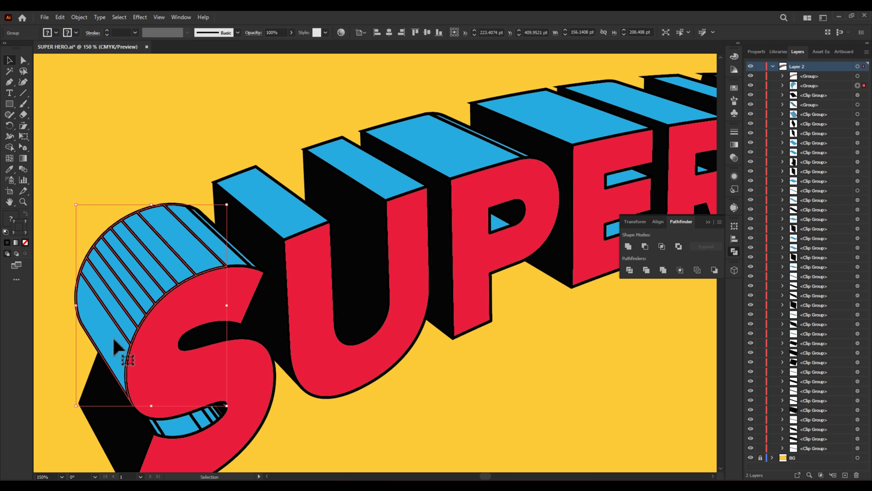
{"action": "double_click", "coordinate": [115, 347]}
{"action": "left_click", "coordinate": [134, 318]}
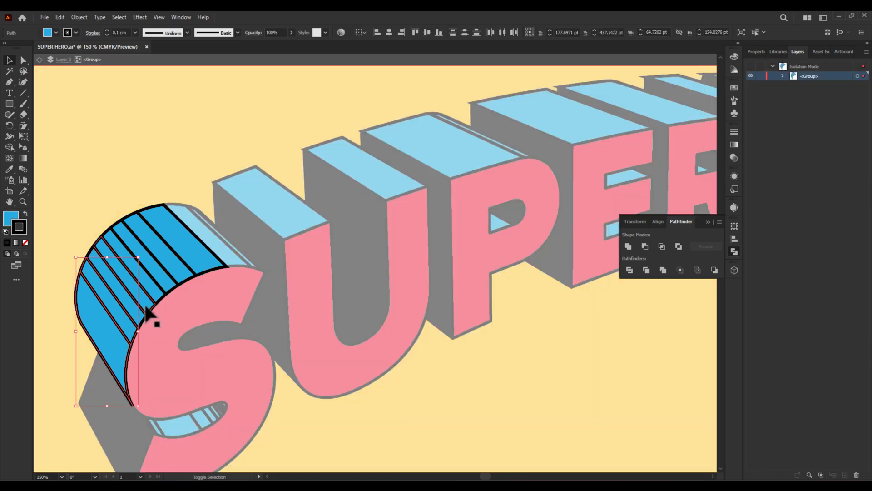
{"action": "left_click", "coordinate": [161, 295], "text": "shift"}
{"action": "left_click", "coordinate": [164, 272], "text": "shift"}
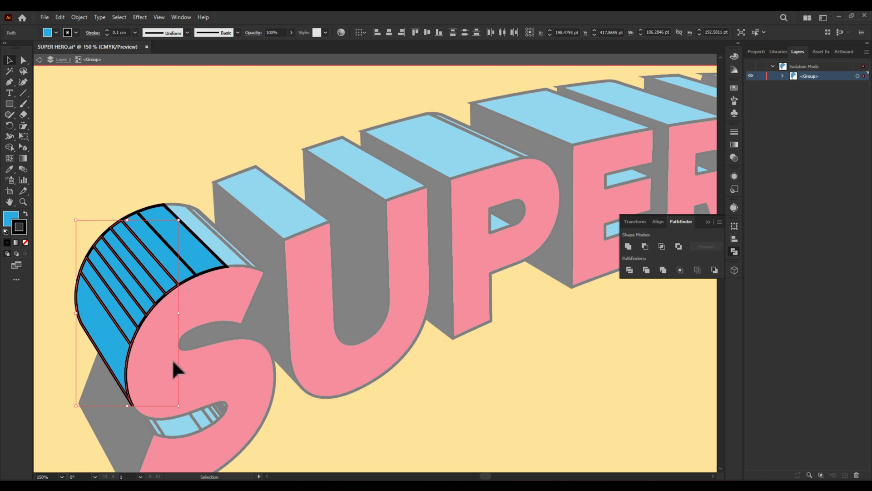
Sample black onto the selected strips of the S with the Eyedropper, and unite them with Pathfinder
{"action": "key", "text": "i"}
{"action": "left_click", "coordinate": [126, 425]}
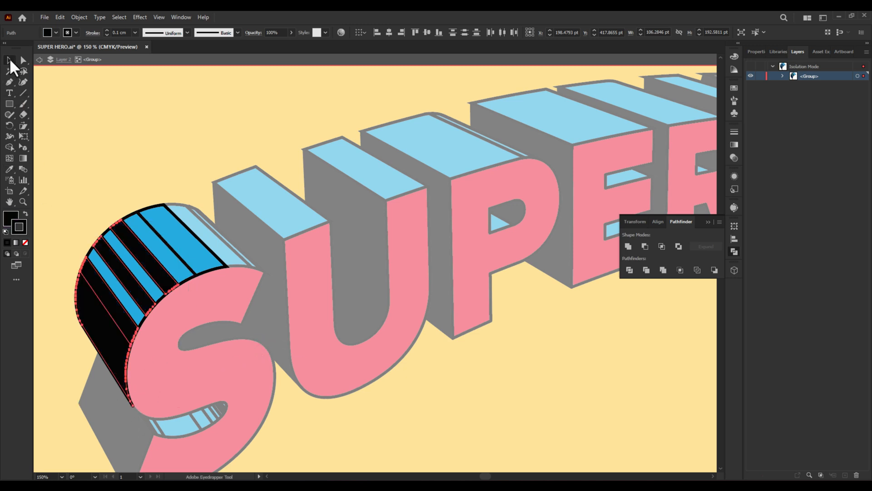
{"action": "left_click", "coordinate": [10, 61]}
{"action": "left_click", "coordinate": [627, 247]}
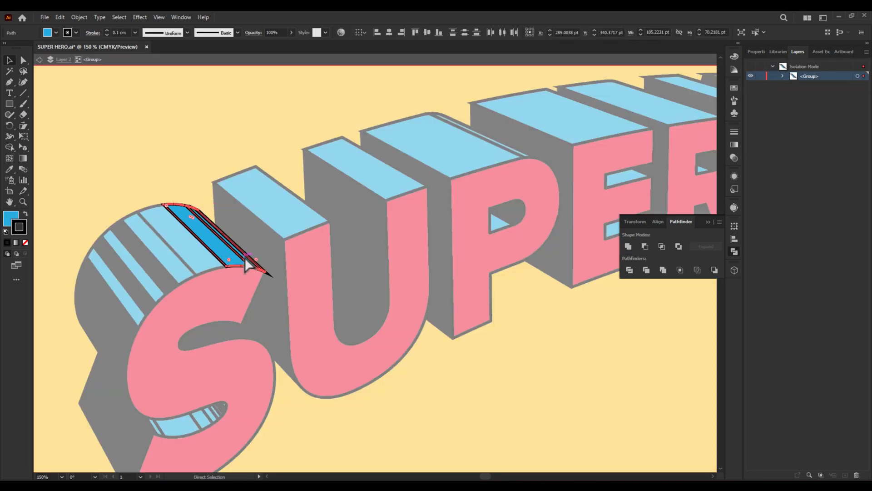
Cut the blue strip at the right end of the S's curved top, paste it in place in front, and unite it with an adjacent strip
{"action": "key", "text": "ctrl+x"}
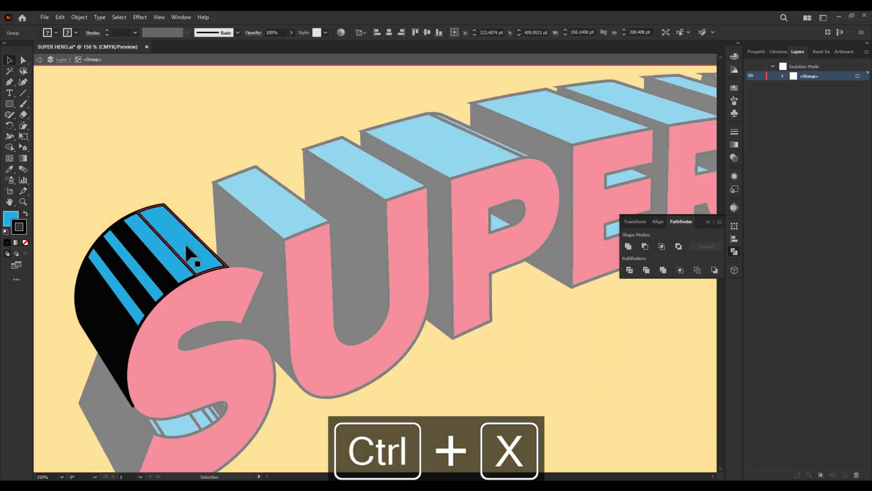
{"action": "key", "text": "ctrl+shift+v"}
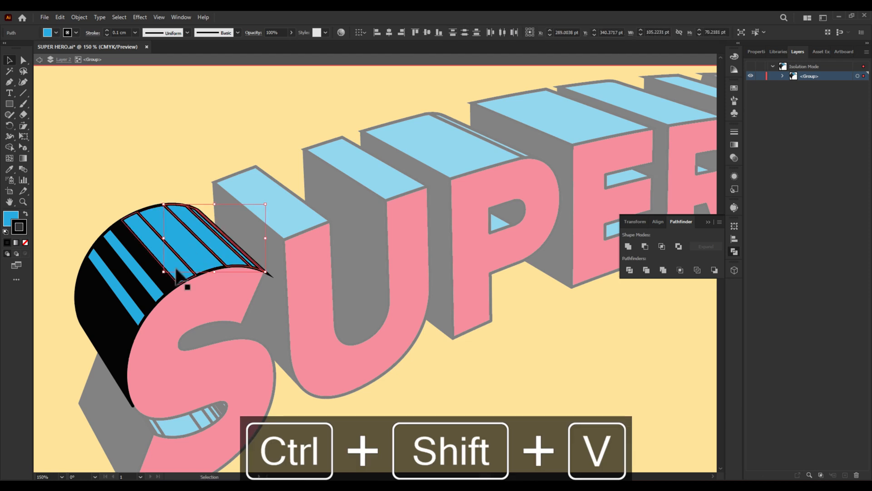
{"action": "left_click", "coordinate": [176, 269], "text": "shift"}
{"action": "left_click", "coordinate": [628, 246]}
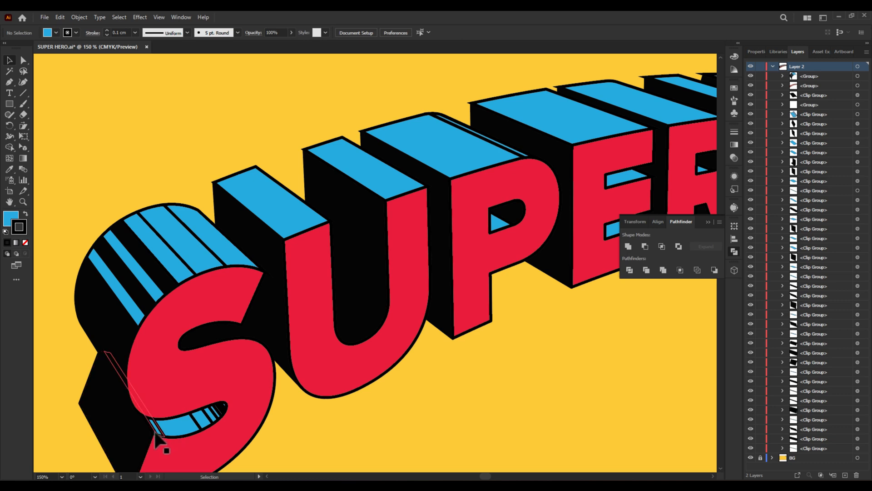
Isolate the S's lower inner curve and unite its wide blue strip with the narrow strips on its left edge
{"action": "left_click", "coordinate": [154, 434]}
{"action": "scroll", "coordinate": [178, 414], "scroll_direction": "up", "scroll_amount": 5}
{"action": "double_click", "coordinate": [178, 415]}
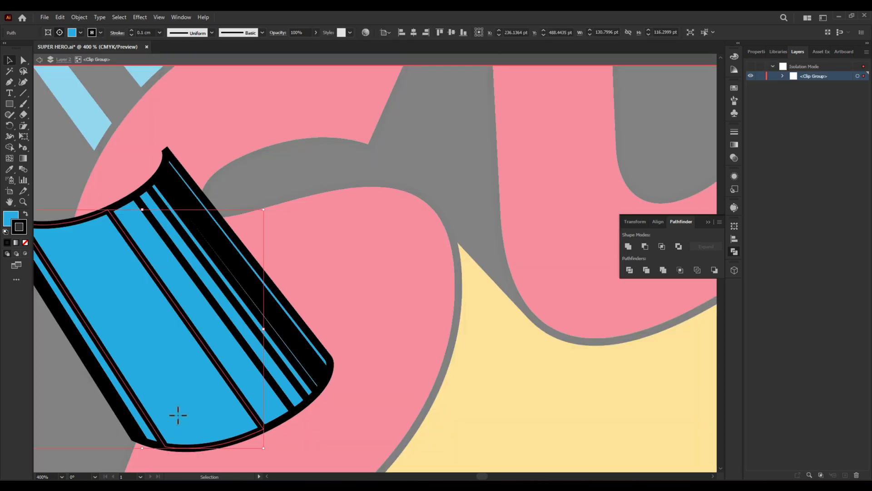
{"action": "left_click", "coordinate": [130, 428], "text": "shift"}
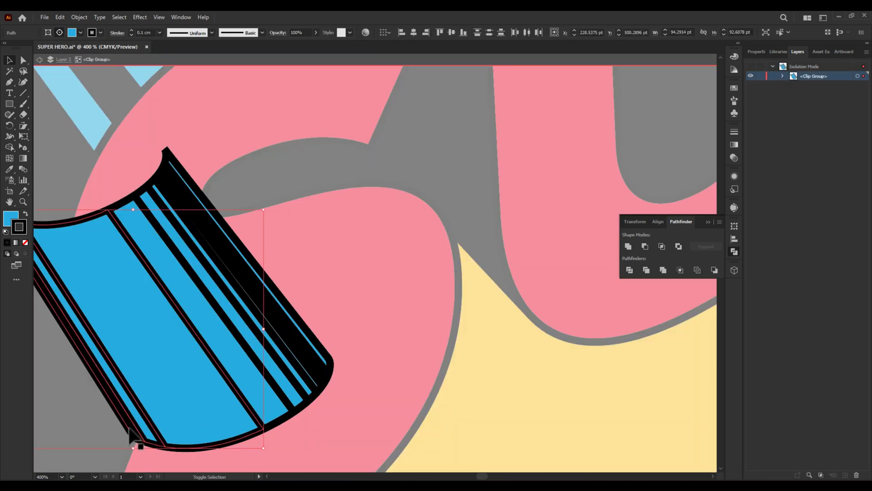
{"action": "left_click", "coordinate": [628, 247]}
Sample black with the Eyedropper onto the strip just right of the wide blue area on the S's lower inner curve
{"action": "left_click", "coordinate": [272, 412]}
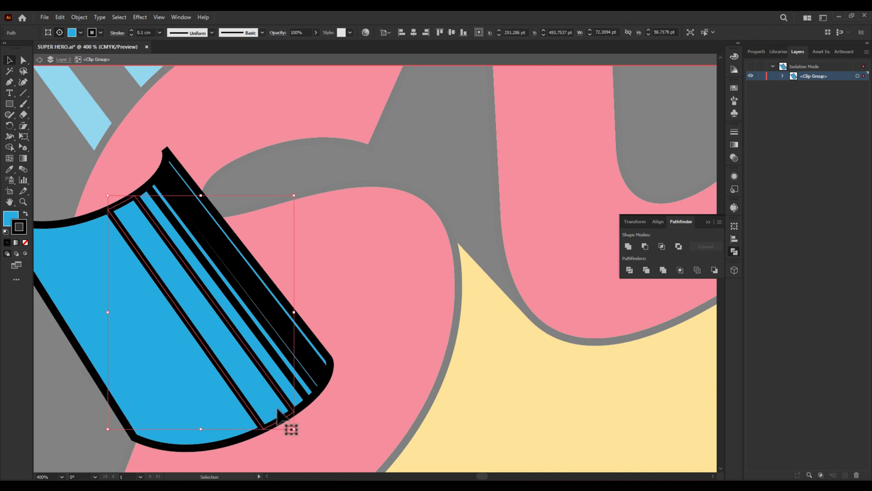
{"action": "key", "text": "i"}
{"action": "left_click", "coordinate": [83, 439]}
{"action": "left_click", "coordinate": [9, 60]}
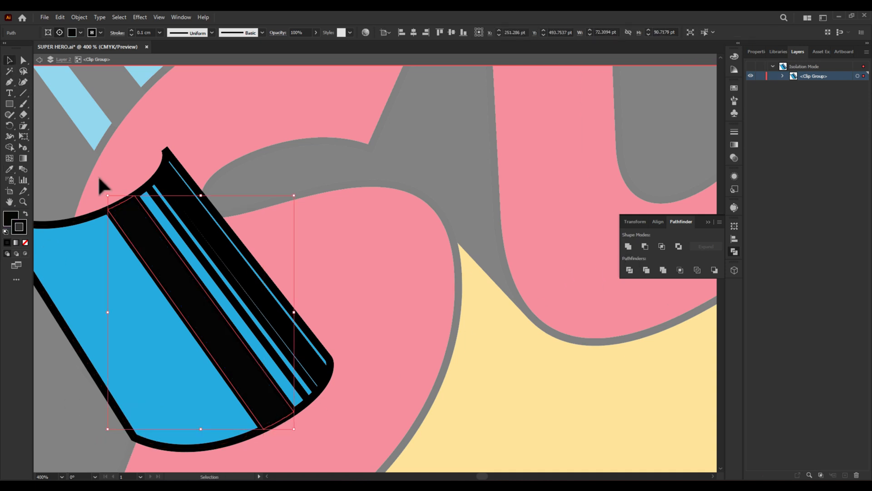
Unite the narrow blue strips beyond the black one on the S's lower inner curve, and leave isolation mode
{"action": "left_click", "coordinate": [296, 389], "text": "shift"}
{"action": "left_click", "coordinate": [305, 369], "text": "shift"}
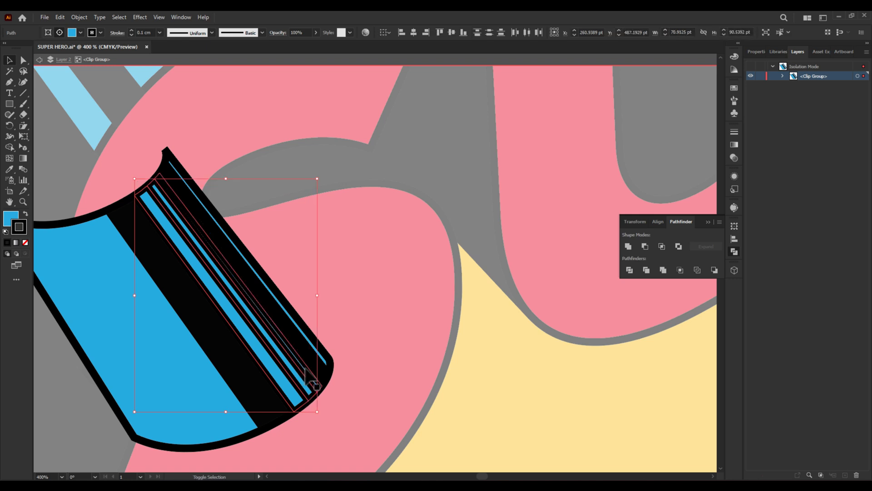
{"action": "left_click", "coordinate": [627, 247]}
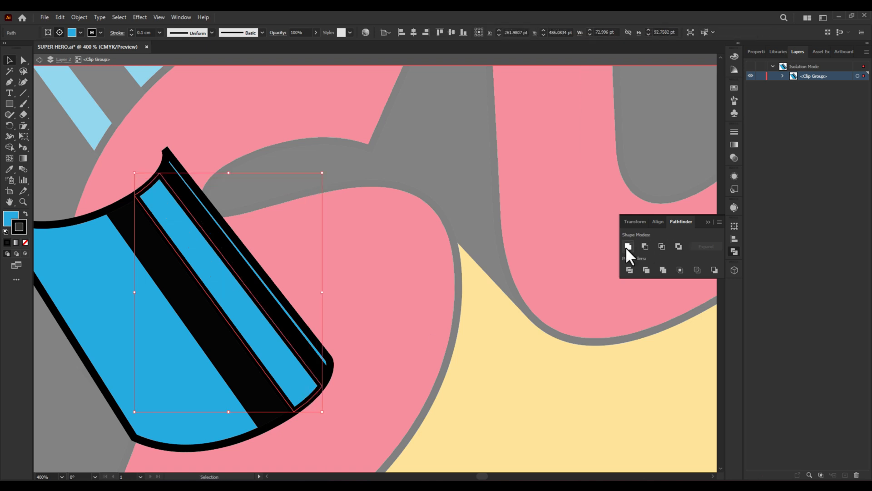
{"action": "left_click", "coordinate": [324, 359]}
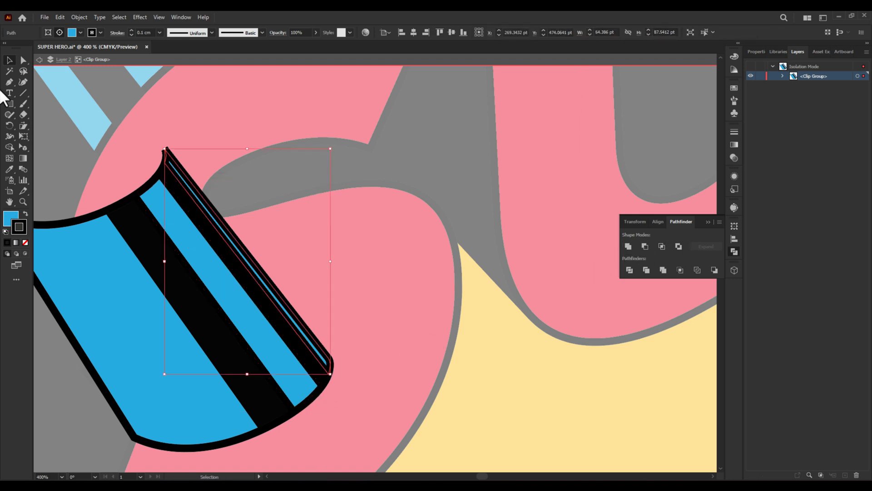
{"action": "double_click", "coordinate": [454, 394]}
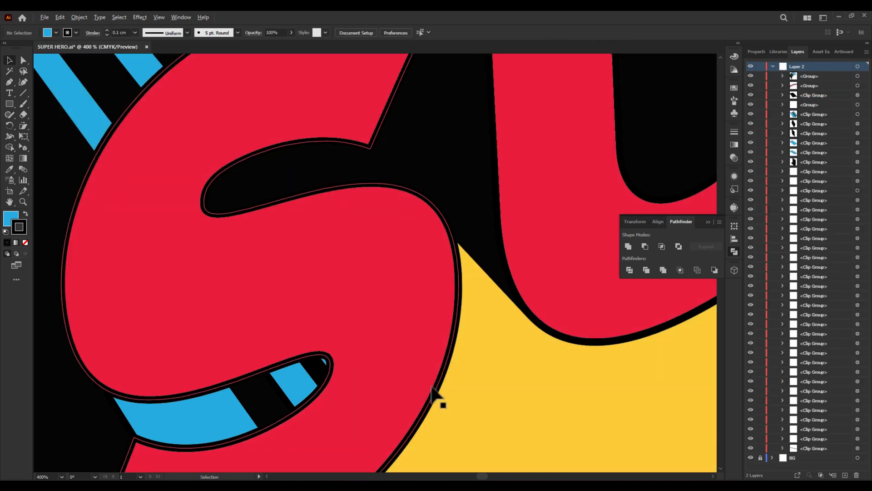
Isolate the S's curved top, unite the blue strips right of its black stripes into one wide face, and leave isolation mode
{"action": "scroll", "coordinate": [454, 394], "scroll_direction": "down", "scroll_amount": 5}
{"action": "scroll", "coordinate": [354, 411], "scroll_direction": "down", "scroll_amount": 2}
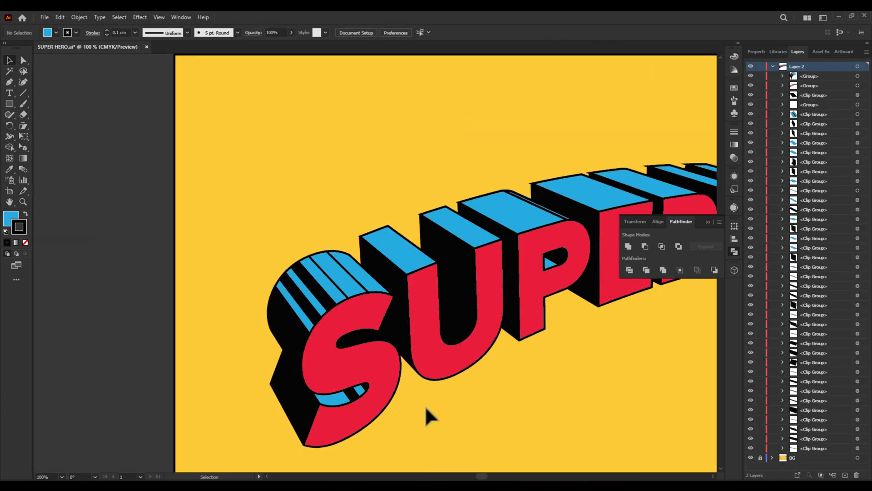
{"action": "scroll", "coordinate": [386, 409], "scroll_direction": "down", "scroll_amount": 2}
{"action": "double_click", "coordinate": [278, 268]}
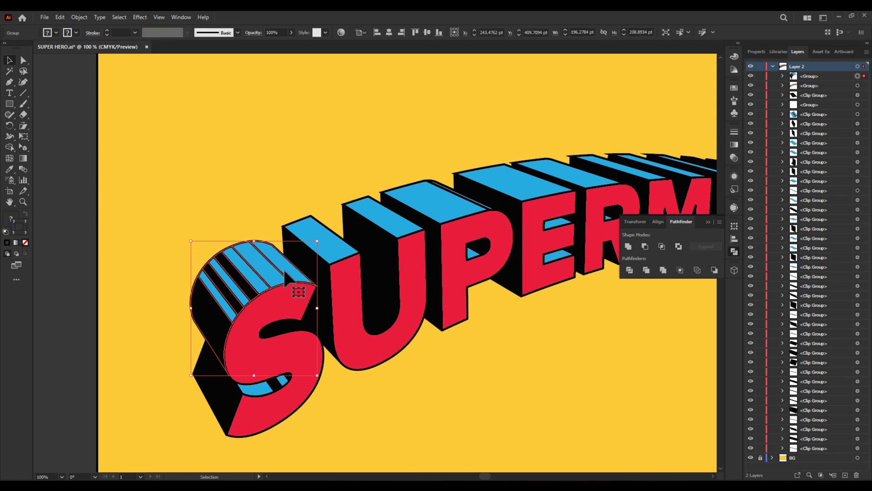
{"action": "left_click_drag", "start_coordinate": [282, 275], "coordinate": [320, 272]}
{"action": "key", "text": "ctrl+z"}
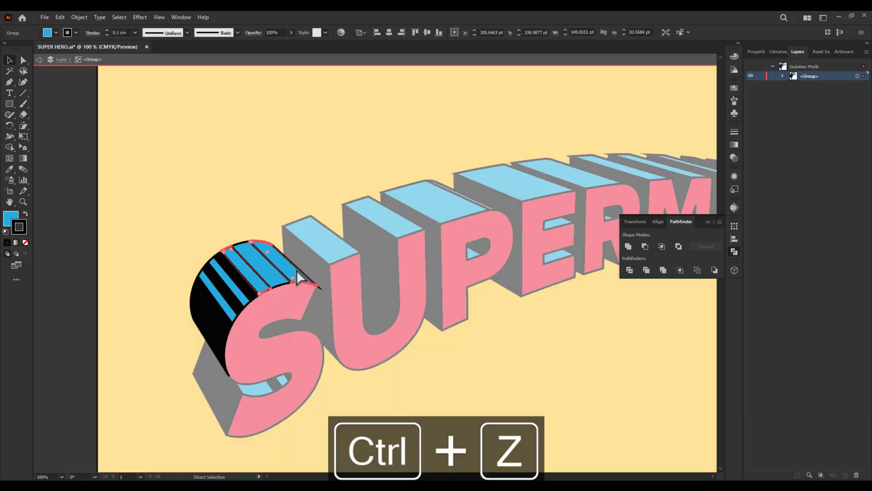
{"action": "left_click", "coordinate": [250, 232]}
{"action": "left_click", "coordinate": [275, 260]}
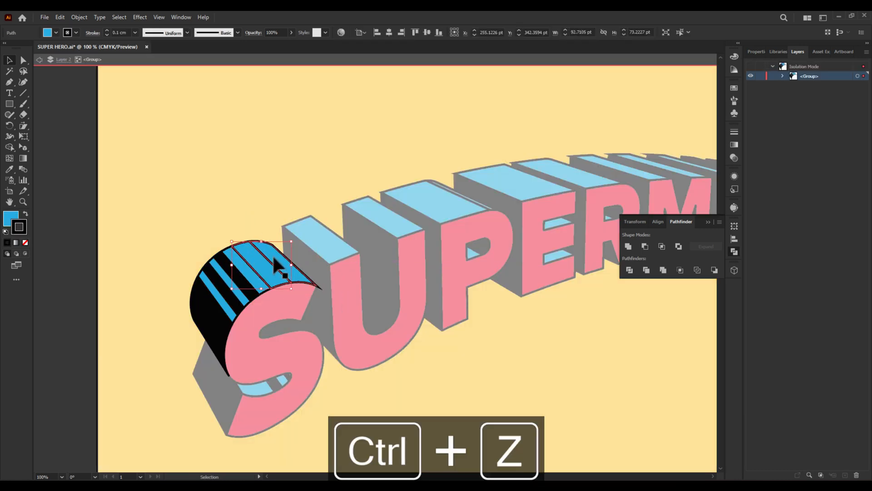
{"action": "key", "text": "ctrl+shift+g"}
{"action": "scroll", "coordinate": [273, 272], "scroll_direction": "up", "scroll_amount": 2}
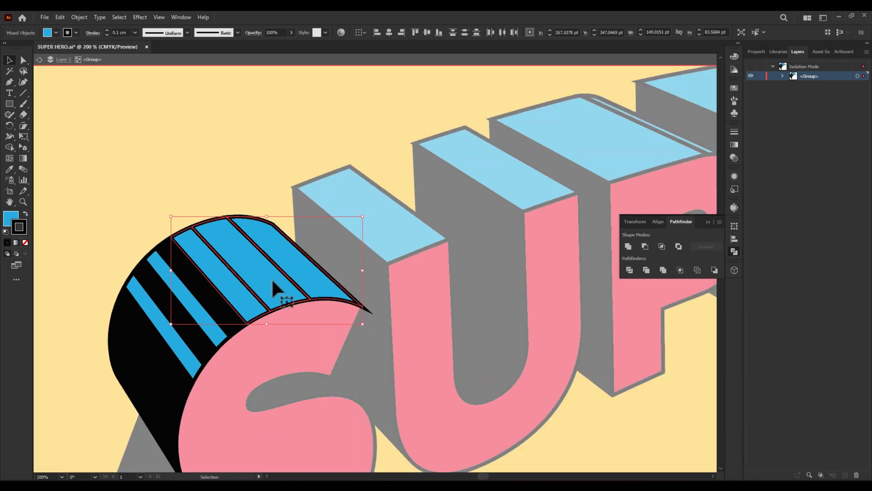
{"action": "left_click", "coordinate": [628, 246]}
{"action": "double_click", "coordinate": [292, 174]}
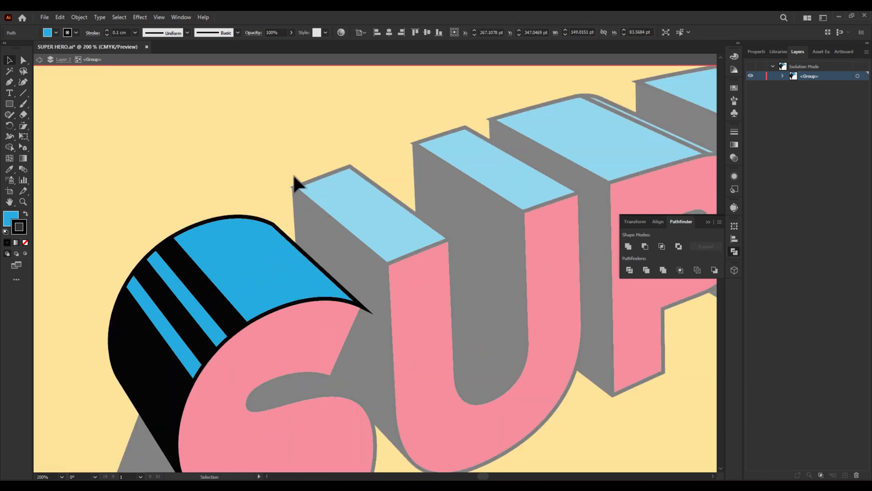
Unite the P's blue top face with the narrow blue face on its curved edge
{"action": "scroll", "coordinate": [412, 350], "scroll_direction": "down", "scroll_amount": 3}
{"action": "scroll", "coordinate": [417, 334], "scroll_direction": "up", "scroll_amount": 1}
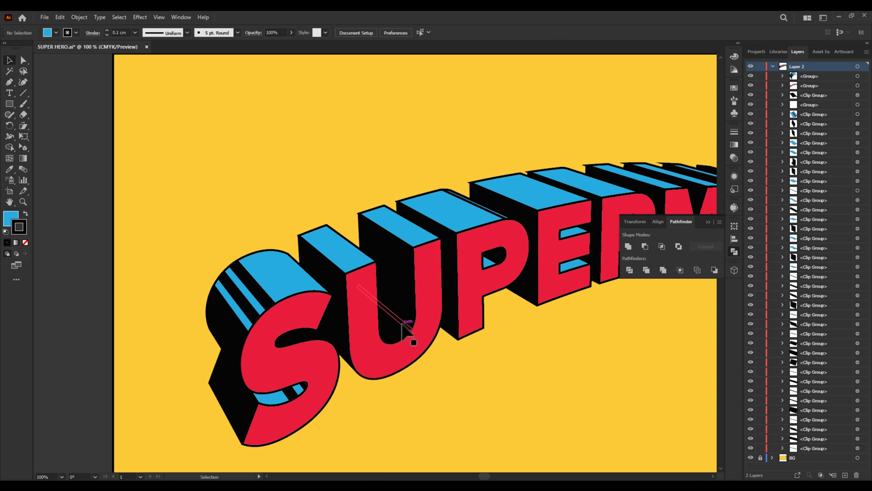
{"action": "scroll", "coordinate": [288, 312], "scroll_direction": "right", "scroll_amount": 3}
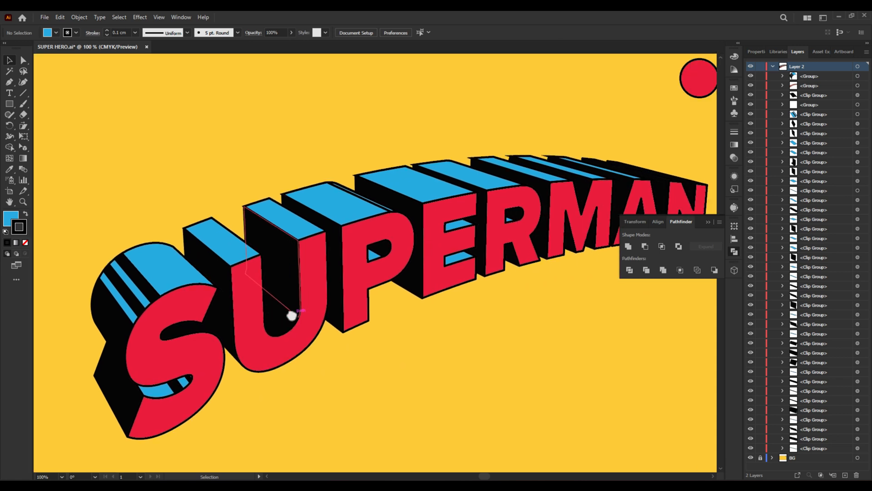
{"action": "left_click", "coordinate": [388, 214]}
{"action": "scroll", "coordinate": [388, 213], "scroll_direction": "up", "scroll_amount": 3}
{"action": "left_click", "coordinate": [375, 214], "text": "shift"}
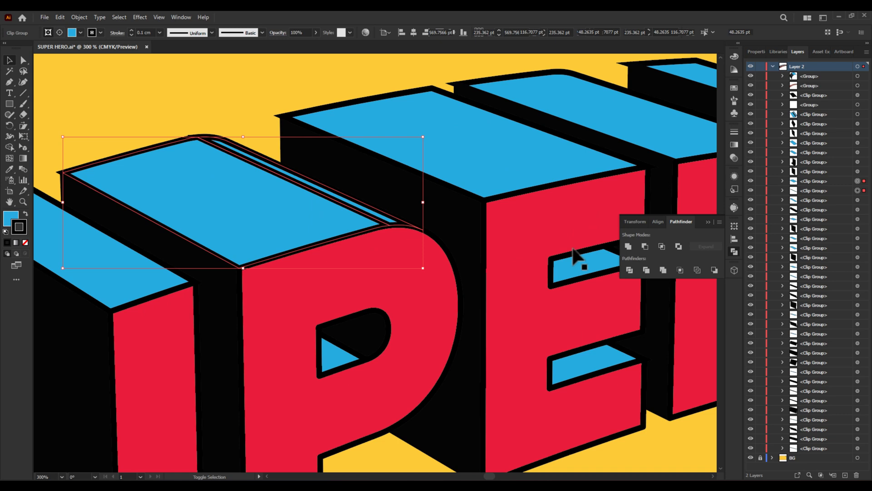
{"action": "left_click", "coordinate": [628, 246]}
Copy the N's two thin top faces, paste them in place in front, and remove the stroke from the copies
{"action": "scroll", "coordinate": [457, 318], "scroll_direction": "down", "scroll_amount": 3}
{"action": "left_click_drag", "start_coordinate": [457, 321], "coordinate": [336, 321]}
{"action": "scroll", "coordinate": [554, 228], "scroll_direction": "up", "scroll_amount": 2}
{"action": "left_click", "coordinate": [576, 225]}
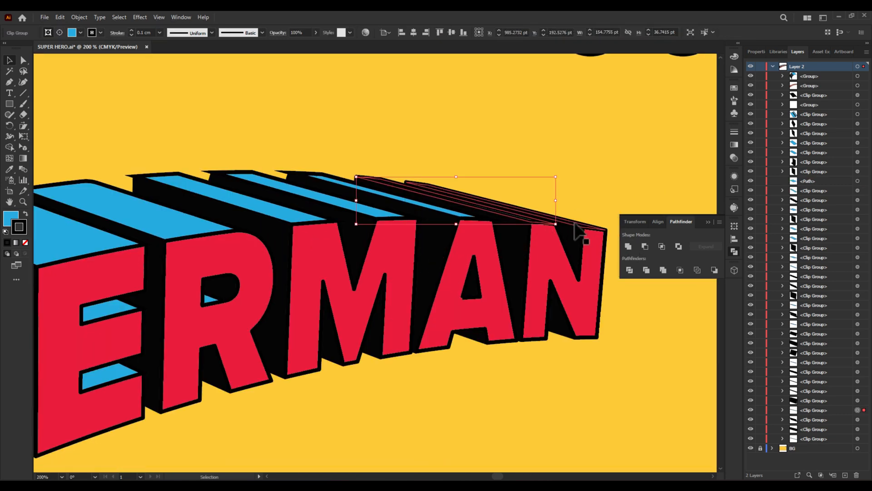
{"action": "scroll", "coordinate": [577, 232], "scroll_direction": "up", "scroll_amount": 2}
{"action": "left_click", "coordinate": [573, 240], "text": "shift"}
{"action": "key", "text": "ctrl+c"}
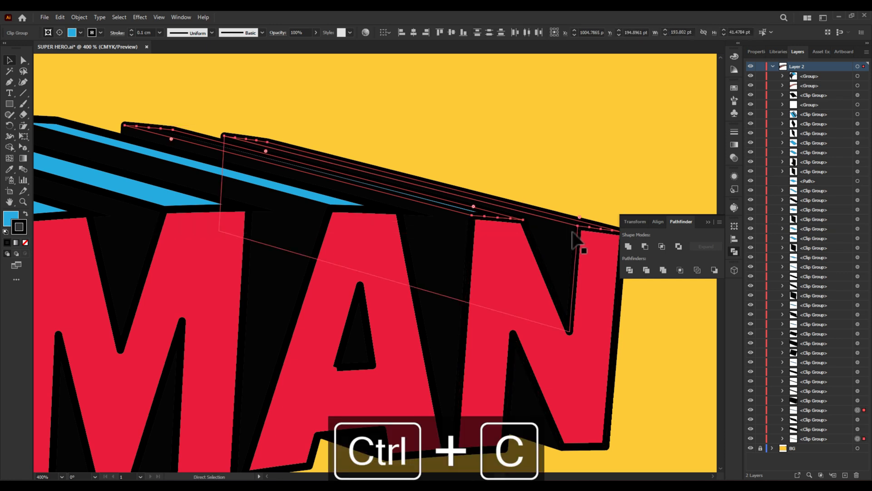
{"action": "key", "text": "ctrl+shift+v"}
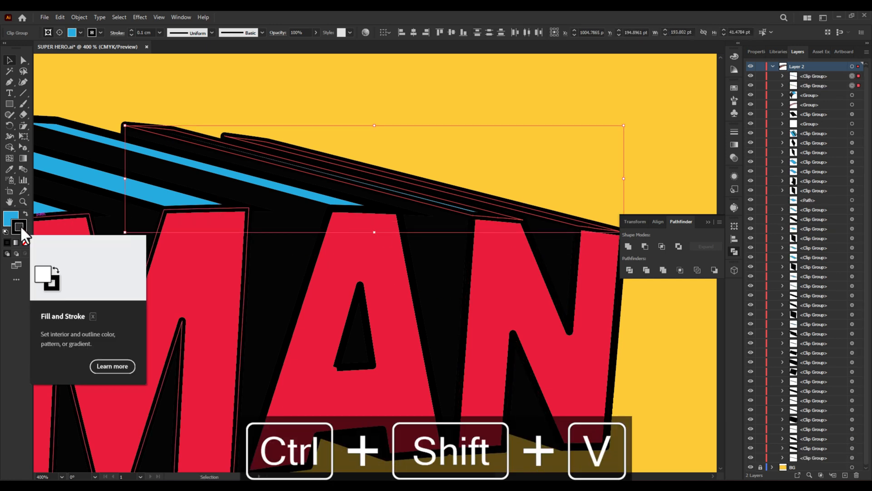
{"action": "left_click", "coordinate": [25, 239]}
{"action": "left_click", "coordinate": [383, 104]}
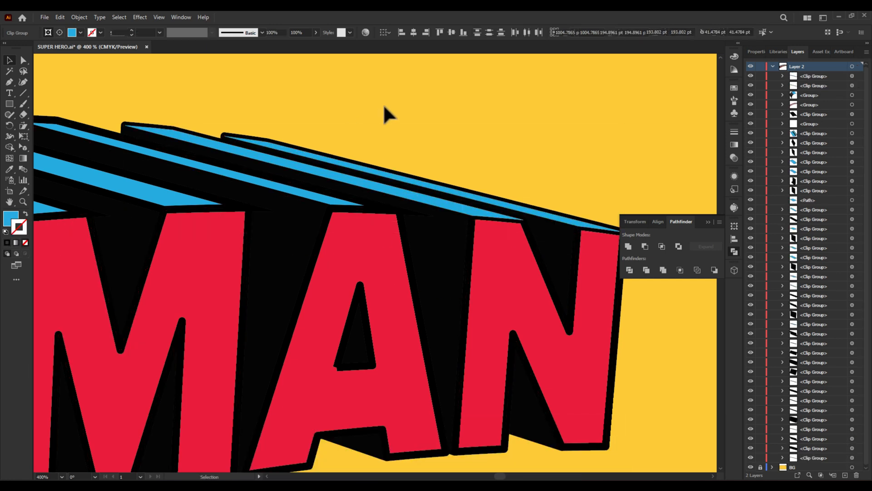
Select all the lettering, set its stroke corners to Round Join, and deselect
{"action": "scroll", "coordinate": [395, 195], "scroll_direction": "down", "scroll_amount": 5}
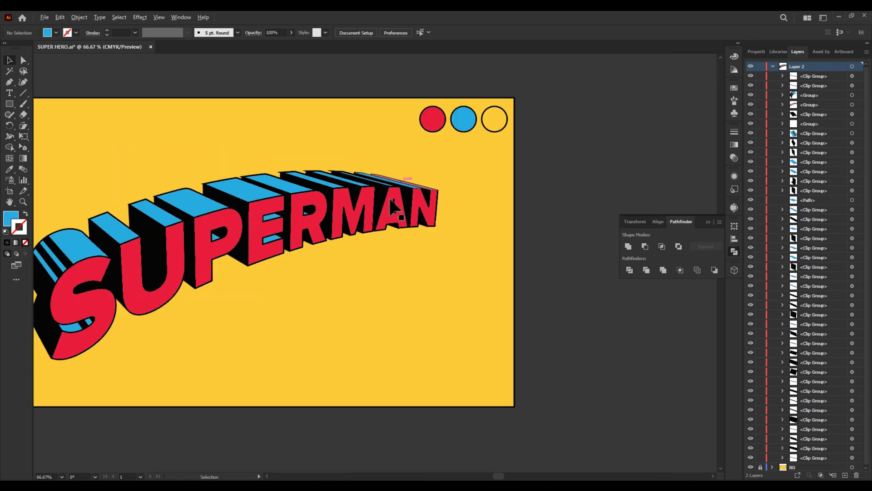
{"action": "scroll", "coordinate": [279, 167], "scroll_direction": "up", "scroll_amount": 4}
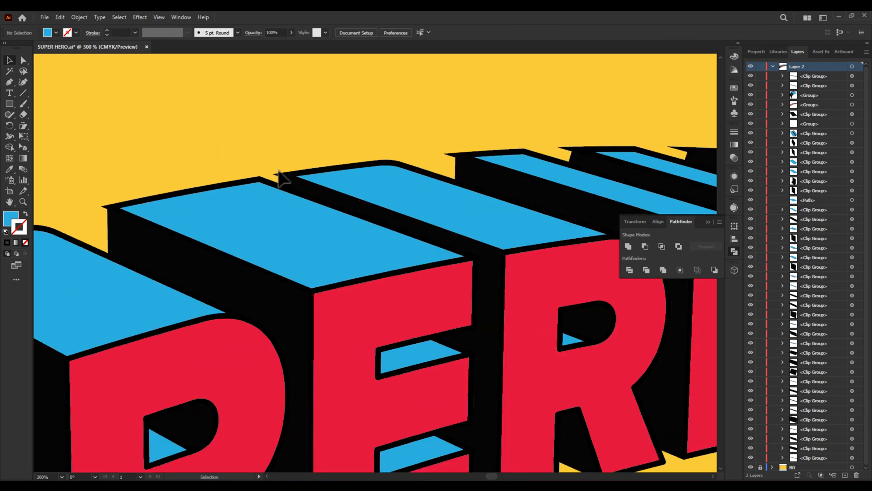
{"action": "scroll", "coordinate": [280, 177], "scroll_direction": "down", "scroll_amount": 3}
{"action": "scroll", "coordinate": [530, 324], "scroll_direction": "down", "scroll_amount": 3}
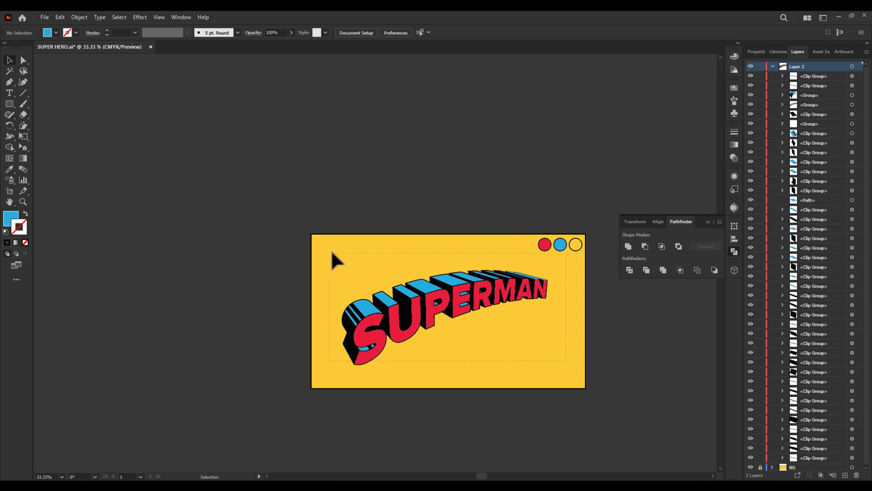
{"action": "key", "text": "ctrl+a"}
{"action": "key", "text": "ctrl+equal"}
{"action": "key", "text": "ctrl+equal"}
{"action": "left_click", "coordinate": [97, 36]}
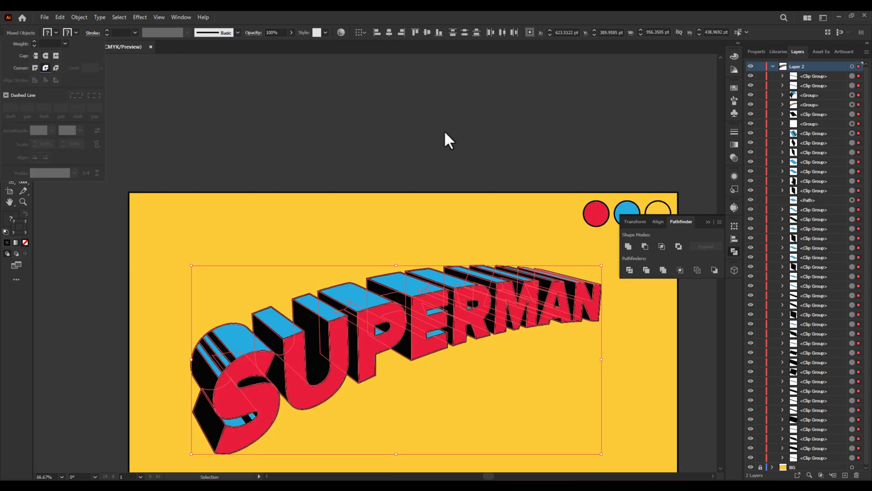
{"action": "scroll", "coordinate": [434, 264], "scroll_direction": "up", "scroll_amount": 1}
{"action": "scroll", "coordinate": [435, 264], "scroll_direction": "up", "scroll_amount": 1}
{"action": "left_click", "coordinate": [356, 231]}
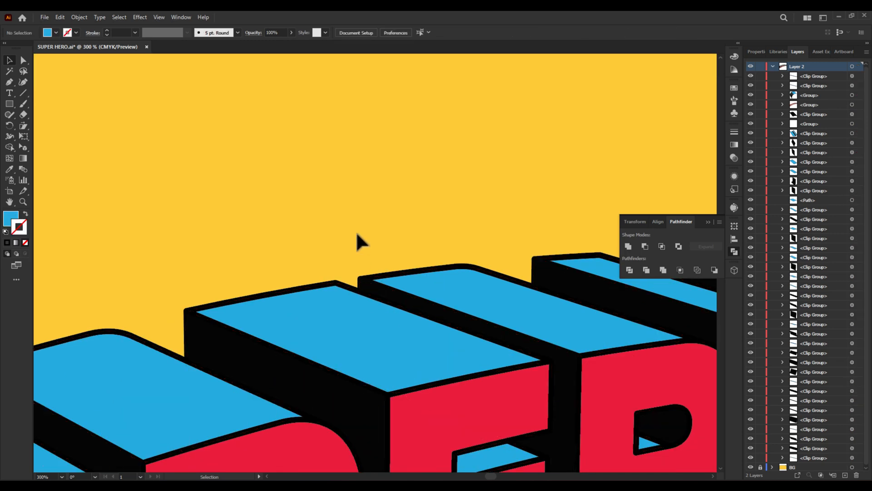
Put the Pathfinder controls away and examine the whole SUPERMAN lettering for its corners, outlines and shading
{"action": "left_click_drag", "start_coordinate": [454, 309], "coordinate": [454, 191]}
{"action": "scroll", "coordinate": [454, 190], "scroll_direction": "down", "scroll_amount": 1}
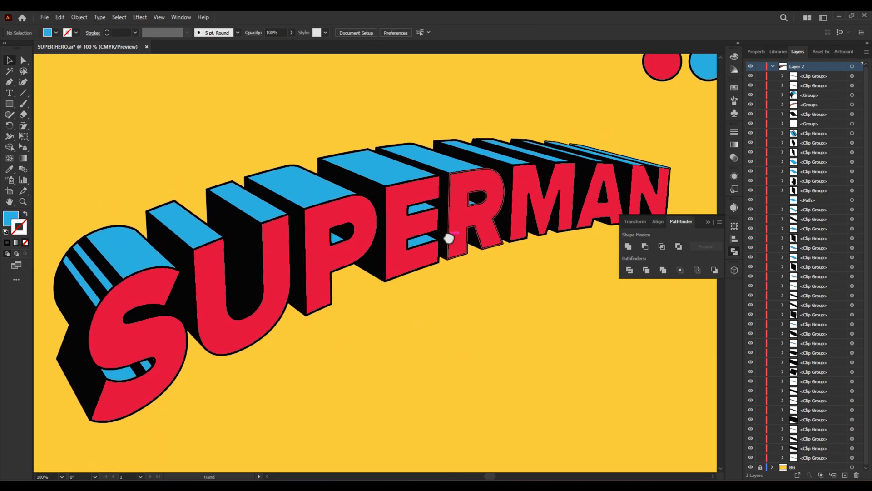
{"action": "left_click_drag", "start_coordinate": [435, 272], "coordinate": [441, 267]}
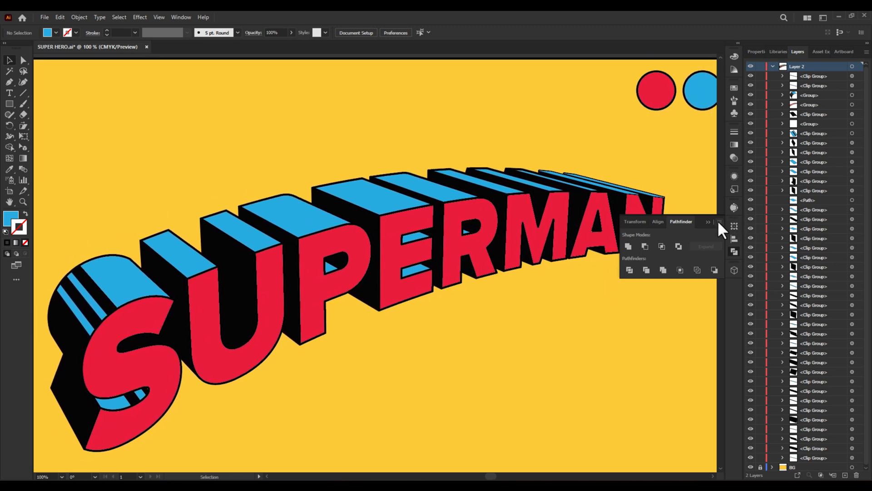
{"action": "left_click", "coordinate": [709, 222]}
{"action": "scroll", "coordinate": [501, 261], "scroll_direction": "down", "scroll_amount": 2}
{"action": "scroll", "coordinate": [502, 268], "scroll_direction": "up", "scroll_amount": 1}
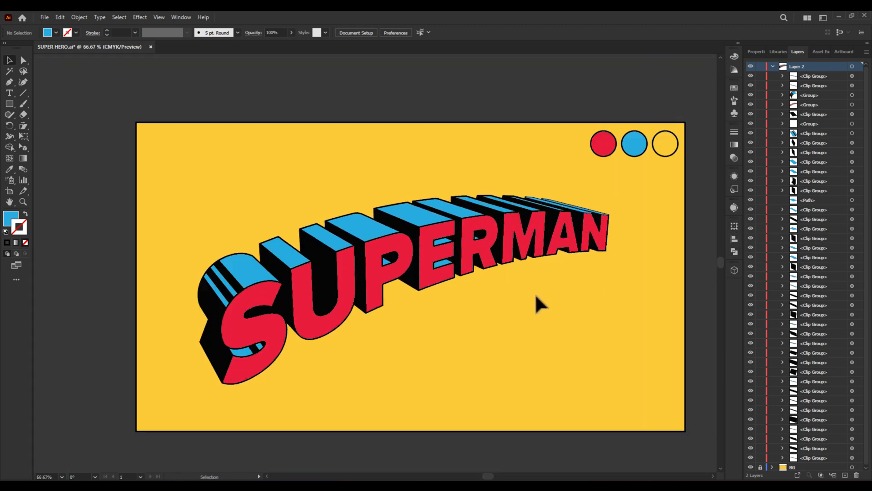
{"action": "scroll", "coordinate": [536, 298], "scroll_direction": "up", "scroll_amount": 1}
{"action": "left_click_drag", "start_coordinate": [499, 313], "coordinate": [559, 316]}
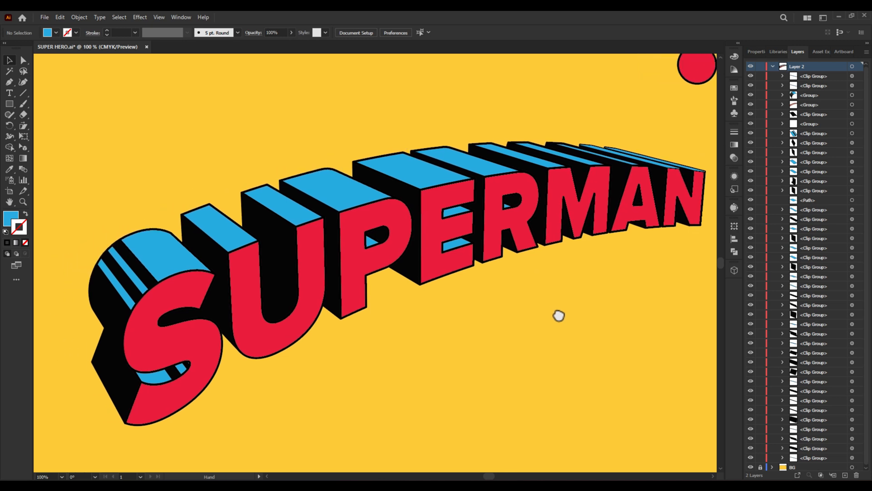